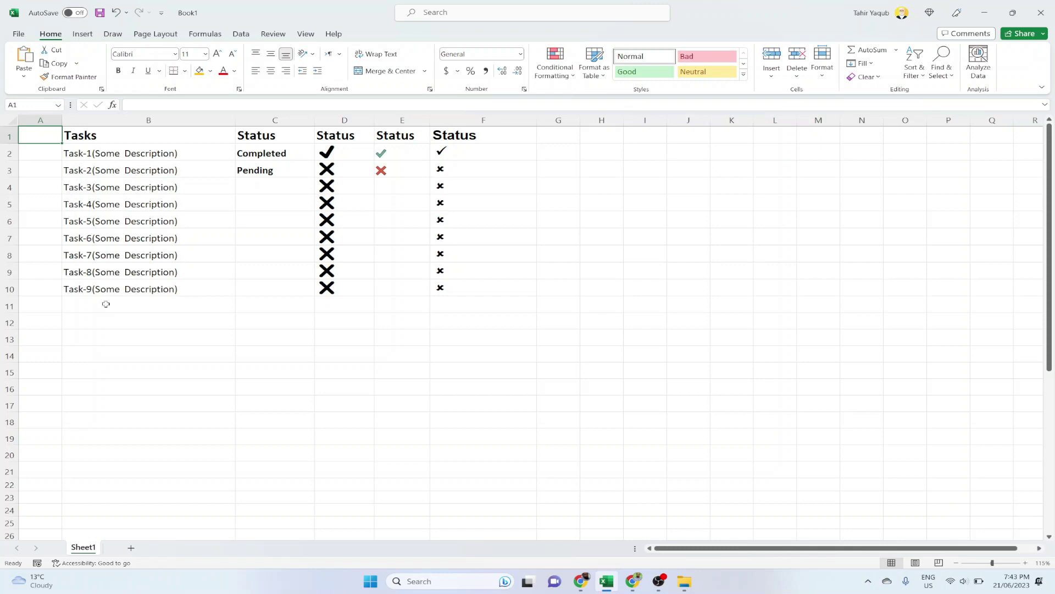
# - Set Task-3's status in C4 to Completed using the AutoComplete suggestion
pyautogui.click(135, 122)
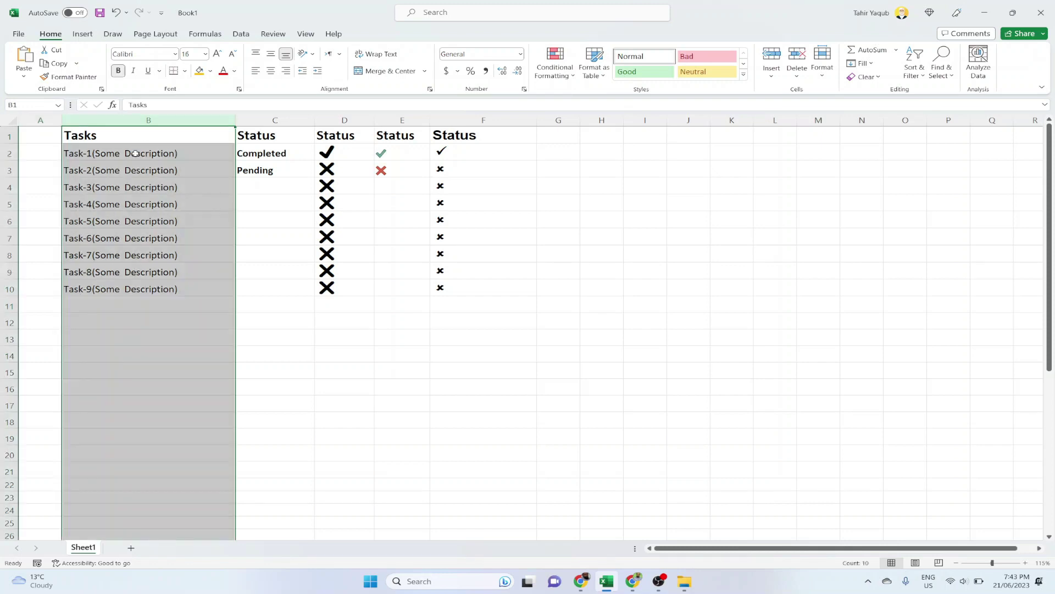
pyautogui.click(352, 121)
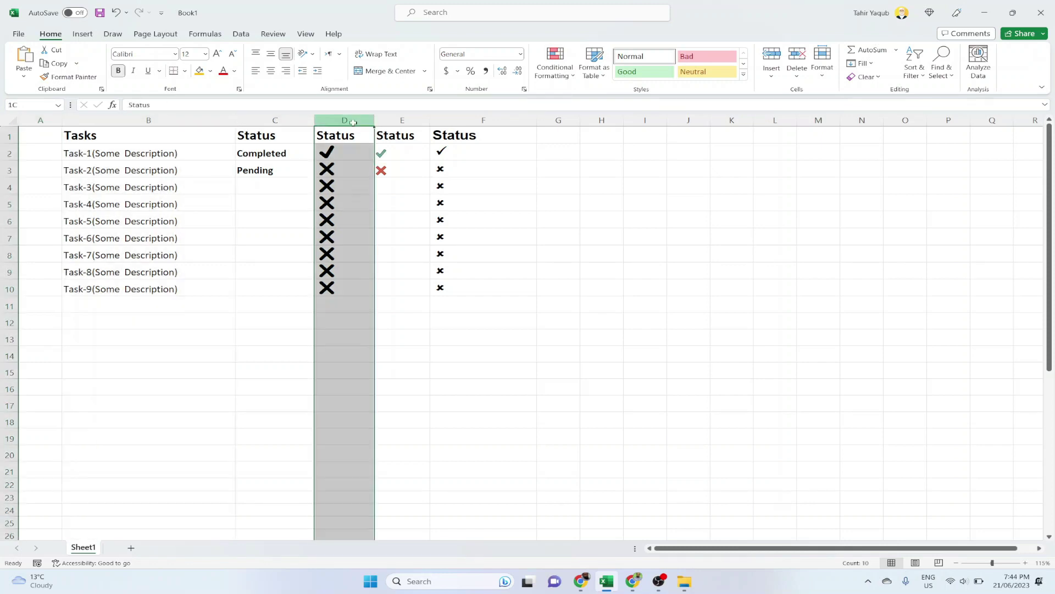
pyautogui.click(259, 188)
pyautogui.write('completed')
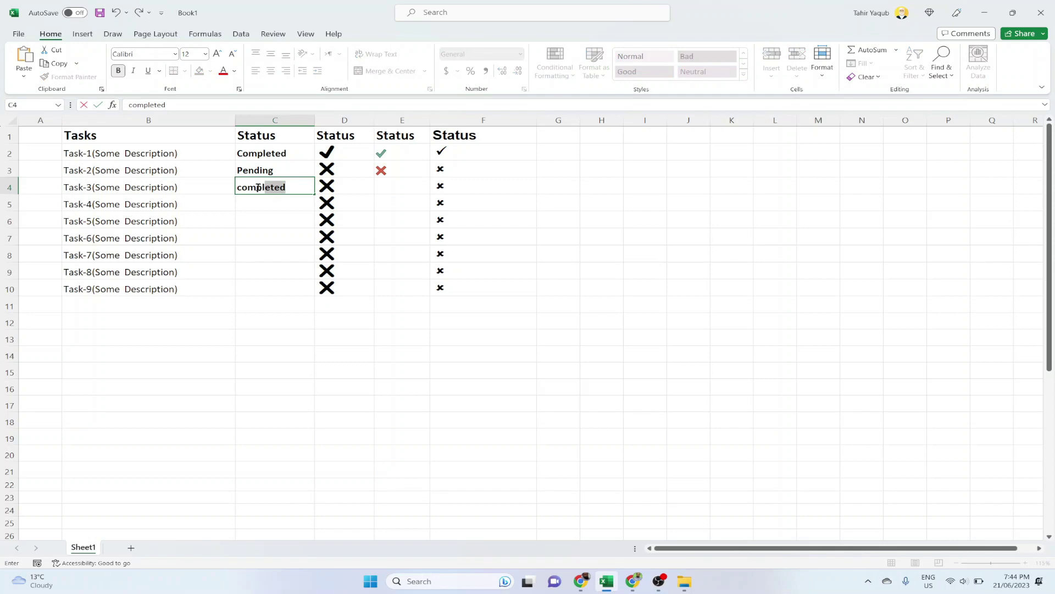
pyautogui.press('Return')
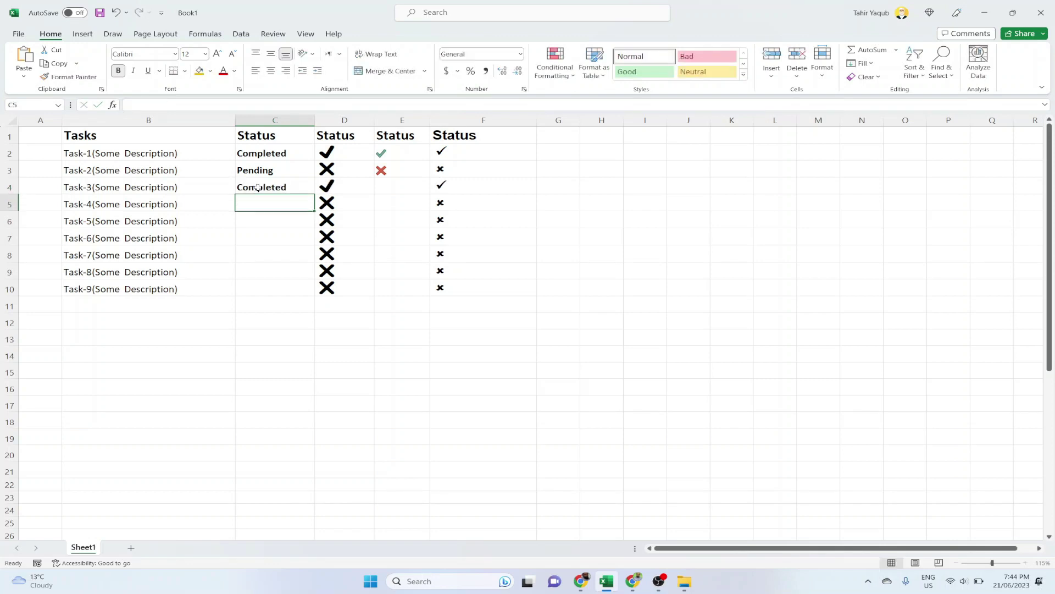
# - Inspect the IF formulas behind the Status cells D4 and D5
pyautogui.click(353, 187)
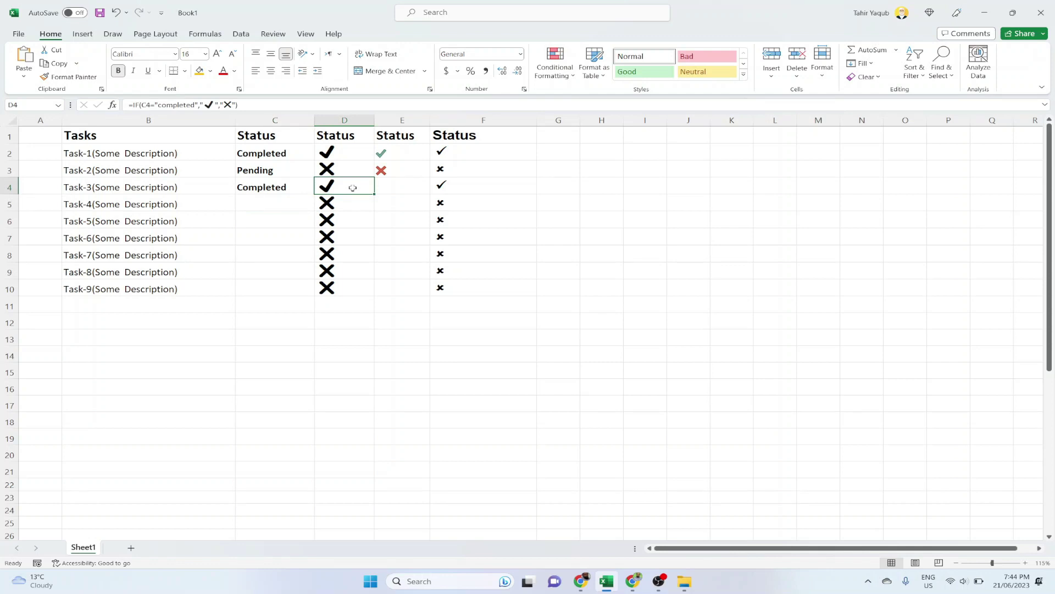
pyautogui.click(291, 207)
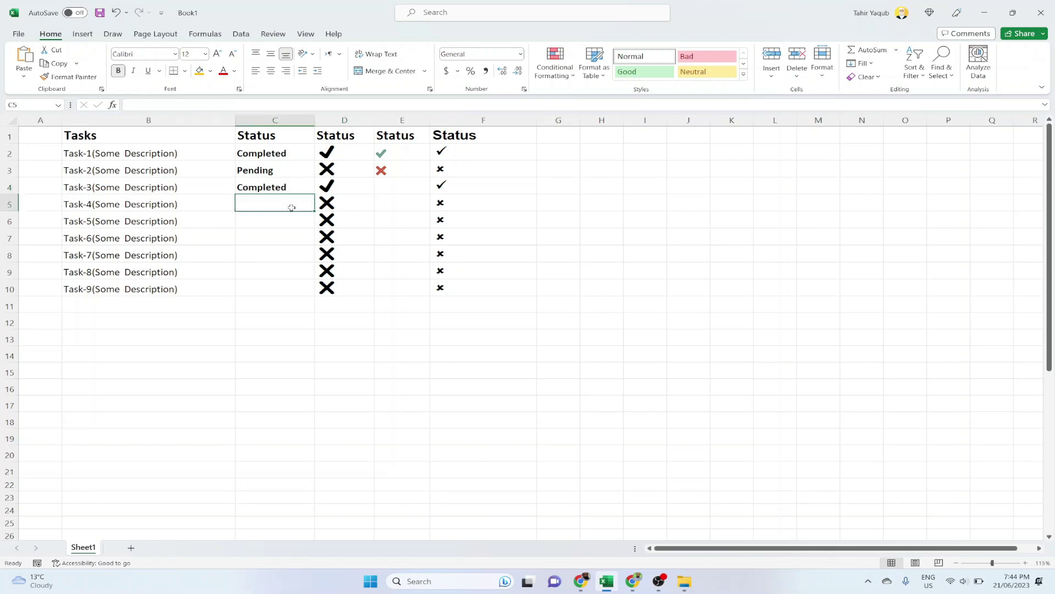
pyautogui.click(338, 207)
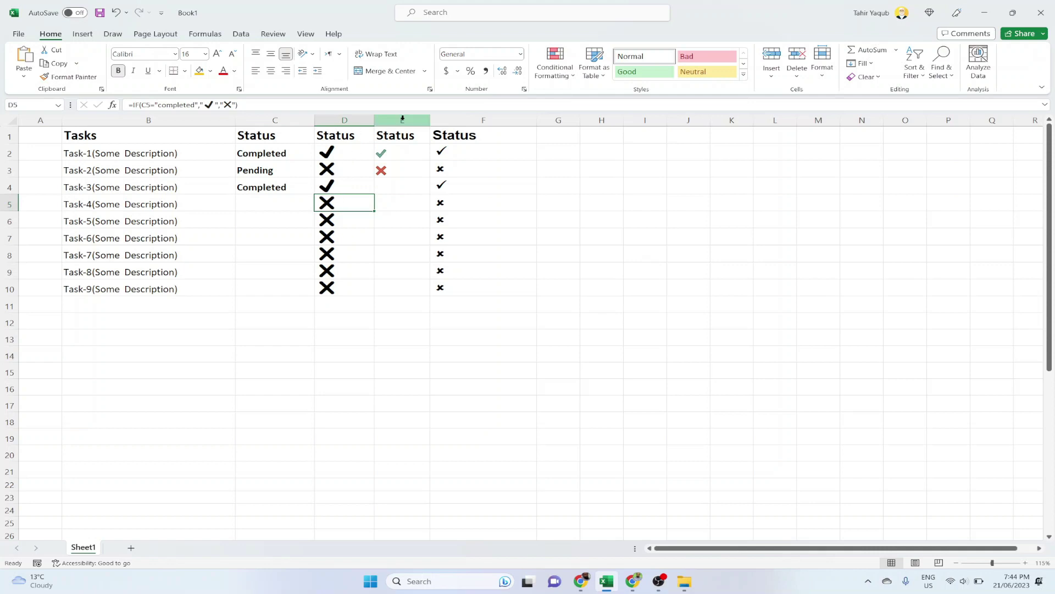
# - Enter 1 in E4 and 0 in E5 for a green tick and a red cross
pyautogui.click(388, 193)
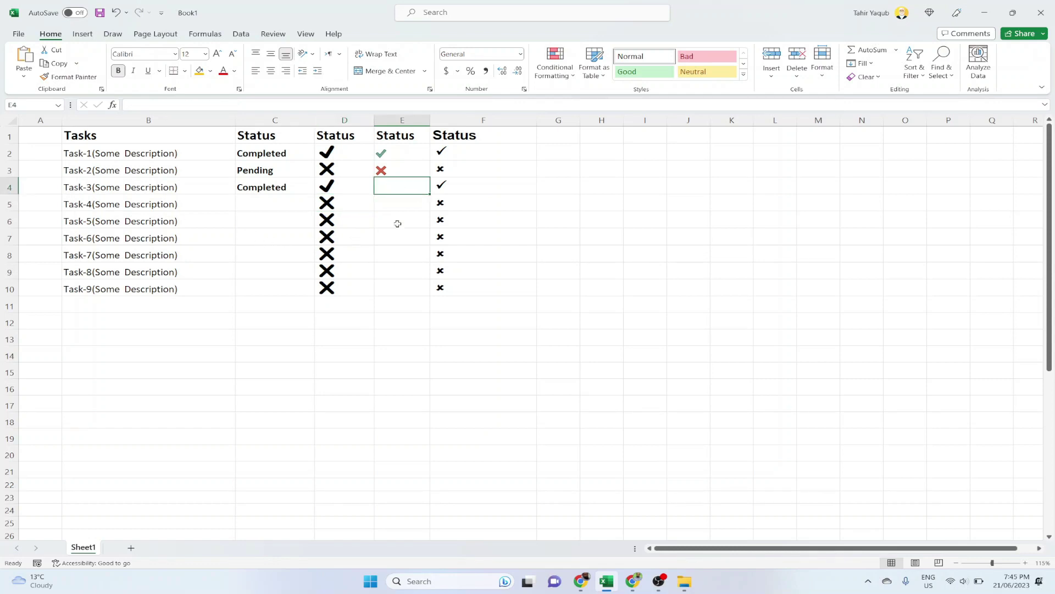
pyautogui.write('1')
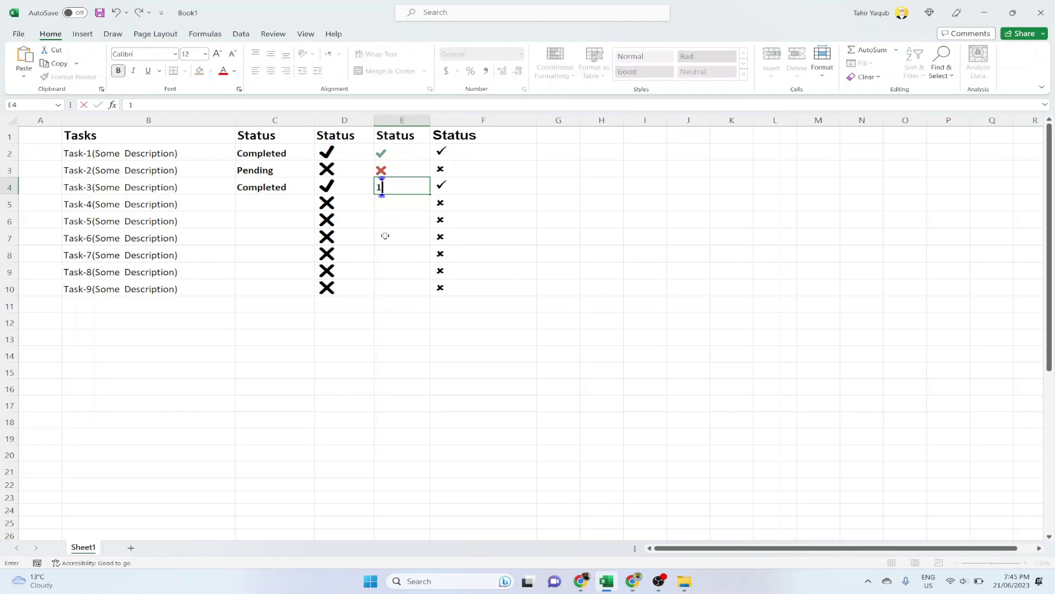
pyautogui.press('Return')
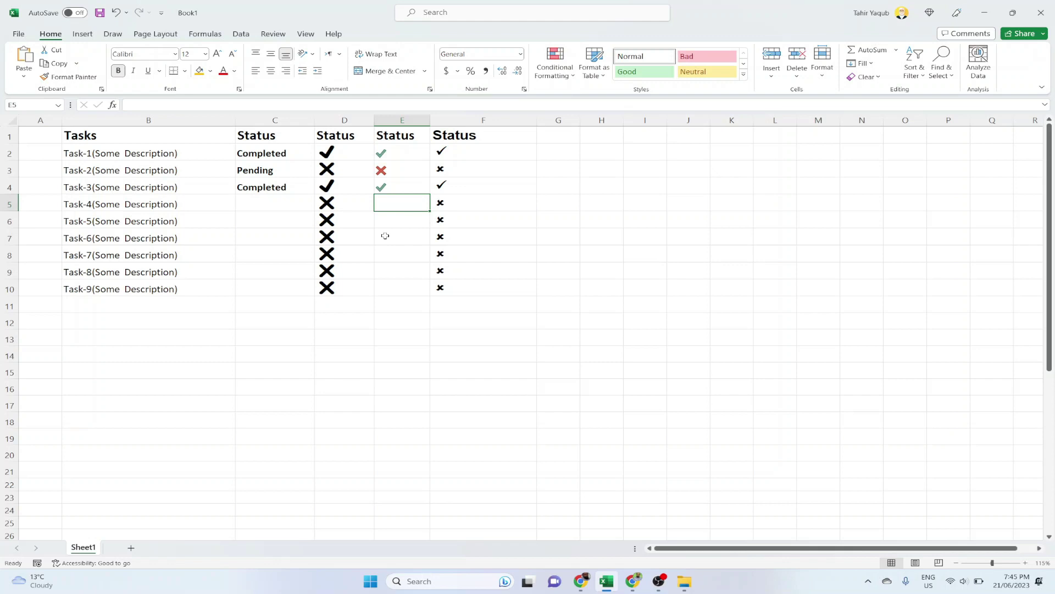
pyautogui.write('0')
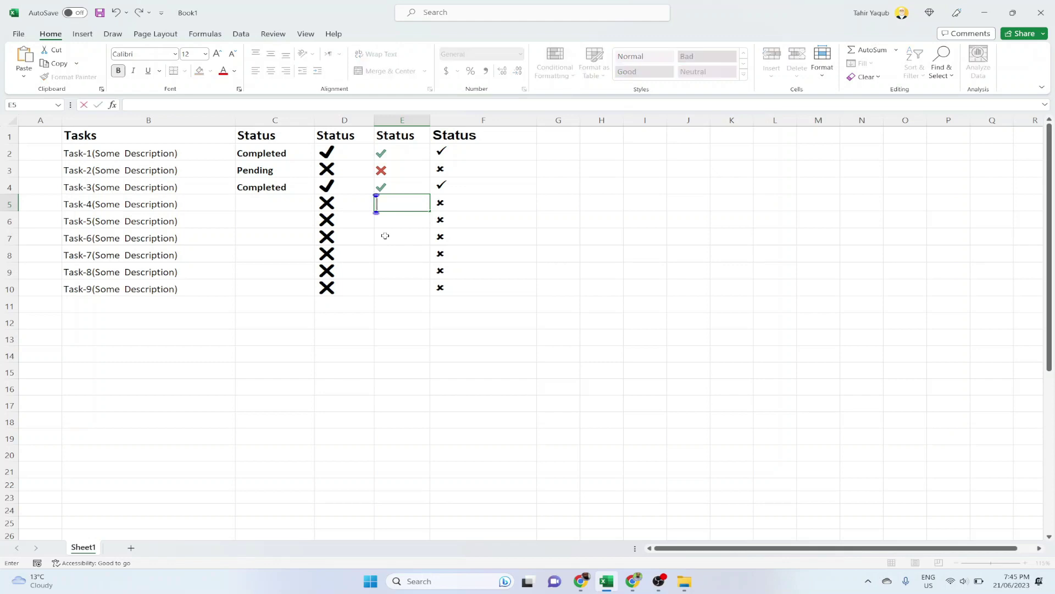
pyautogui.press('Return')
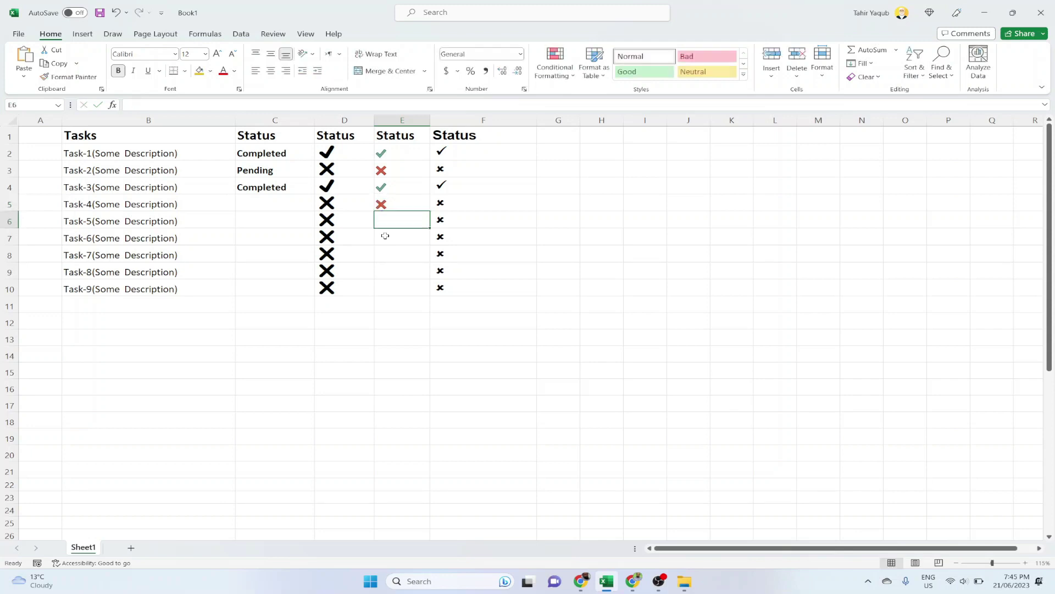
# - Select the icon-set column E, then shift the selection to the Wingdings column F
pyautogui.click(402, 120)
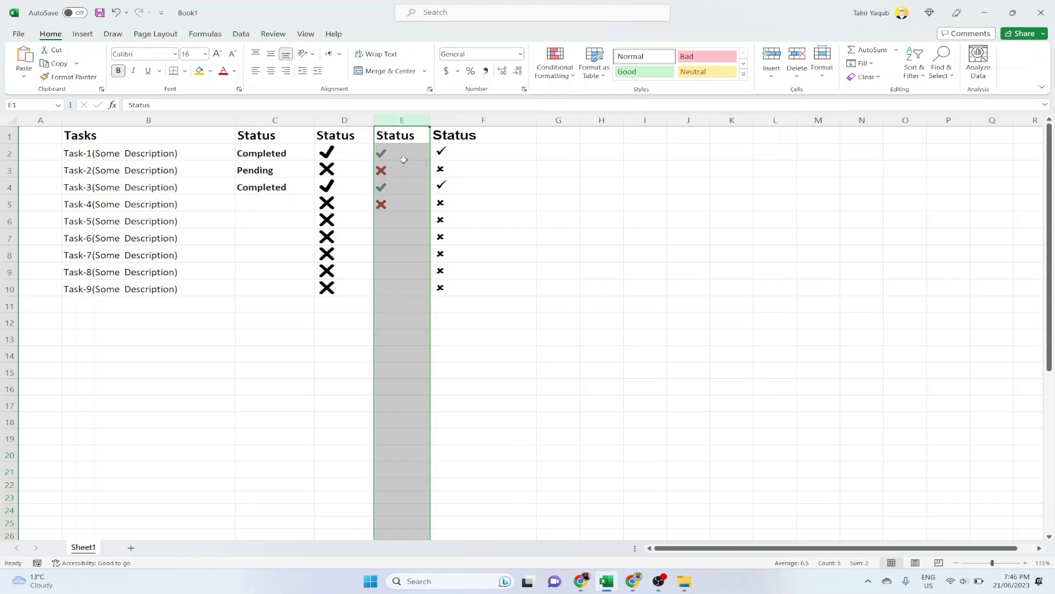
pyautogui.press('Right')
pyautogui.hotkey('ctrl', 'space')
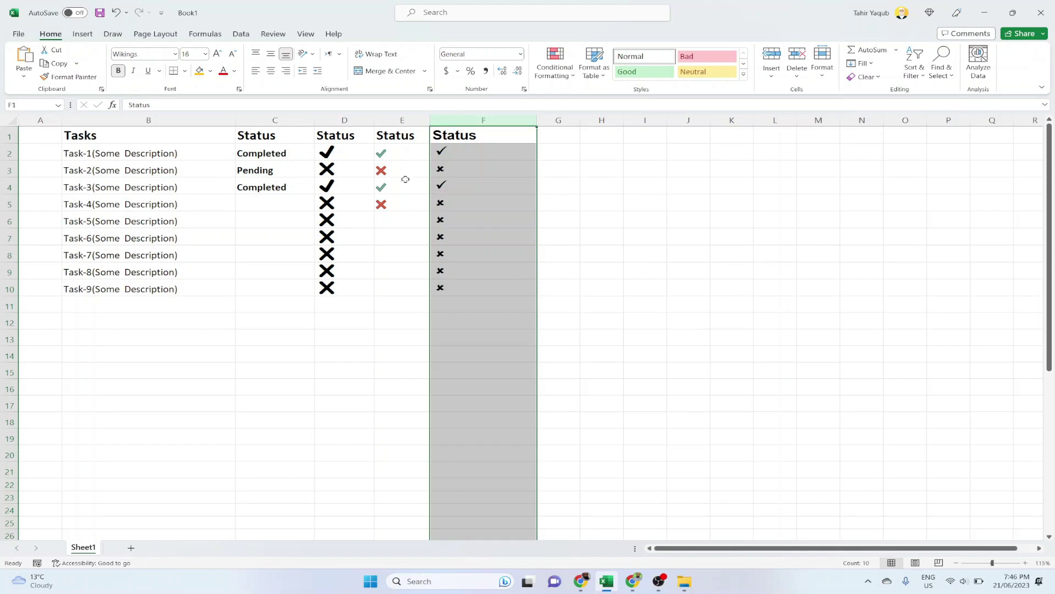
# - Change Task-4's status in C5 to Completed and confirm F5's CHAR formula now ticks
pyautogui.click(291, 201)
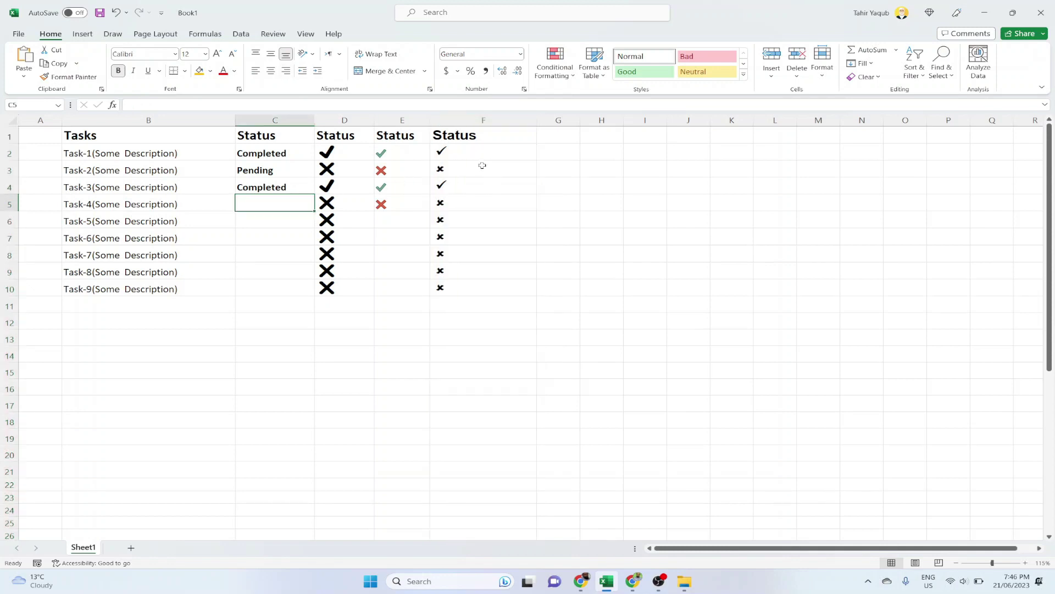
pyautogui.click(491, 204)
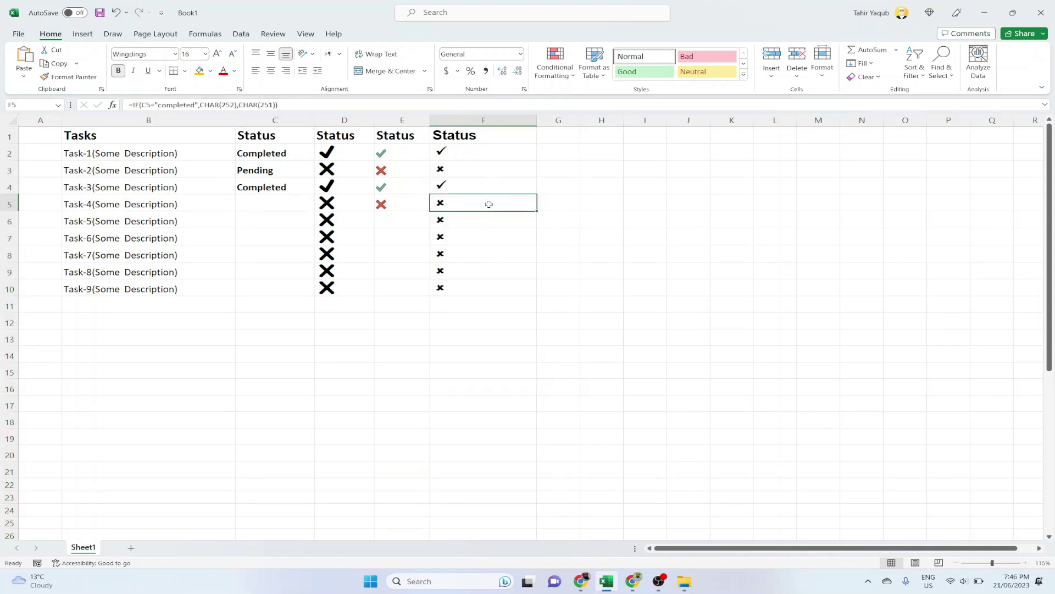
pyautogui.click(294, 207)
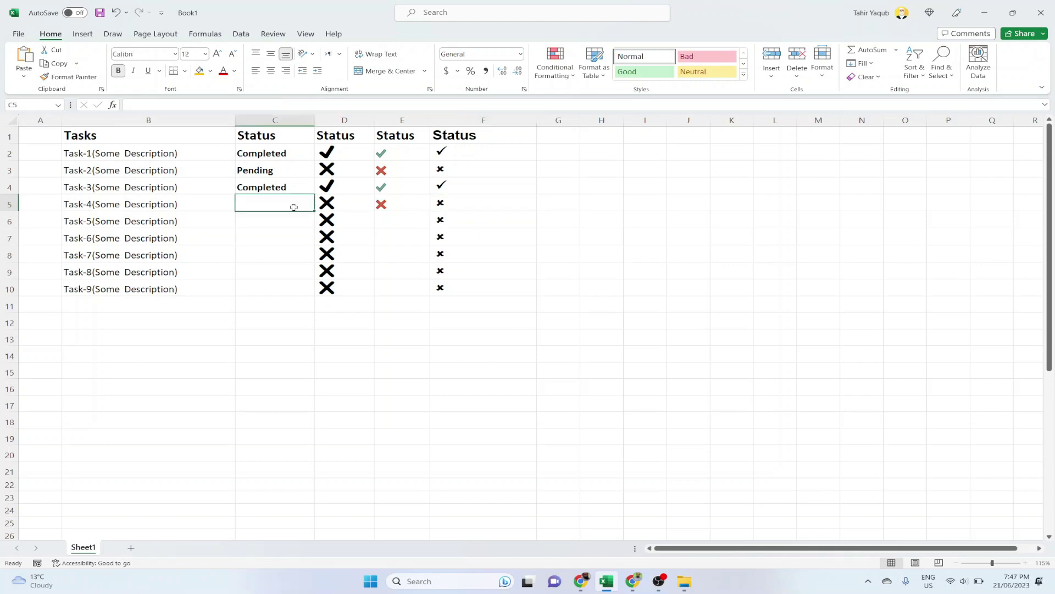
pyautogui.write('Completed')
pyautogui.press('Return')
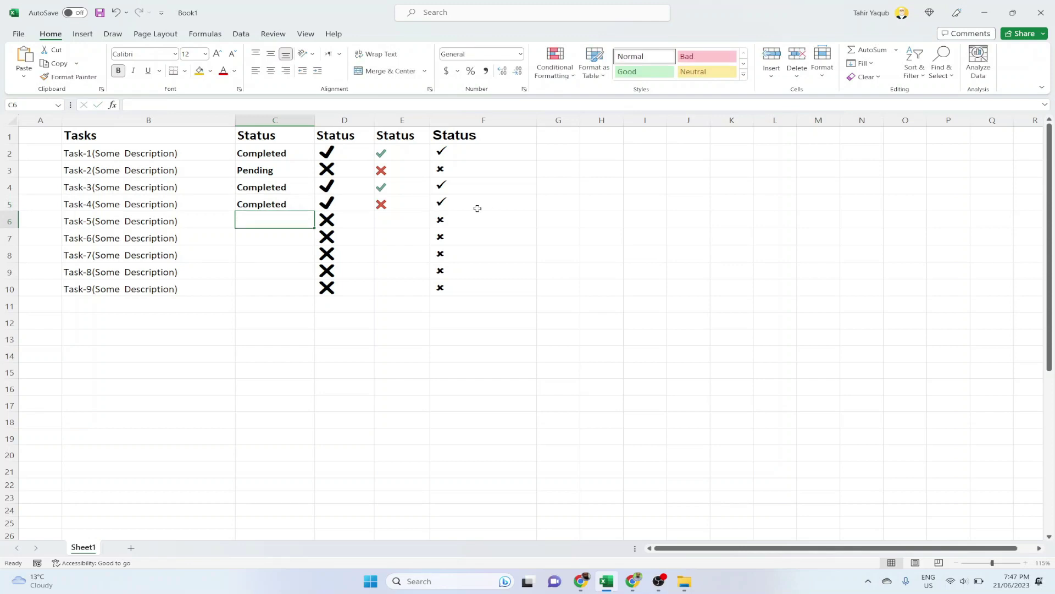
pyautogui.click(477, 208)
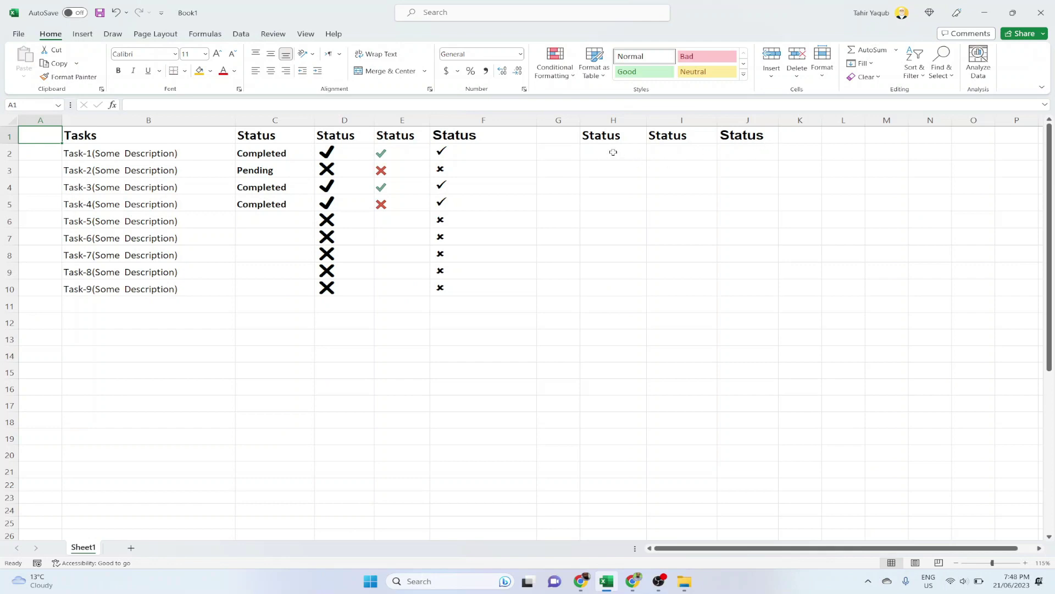
# - In H2, begin an IF formula testing whether C2 equals "completed"
pyautogui.click(614, 152)
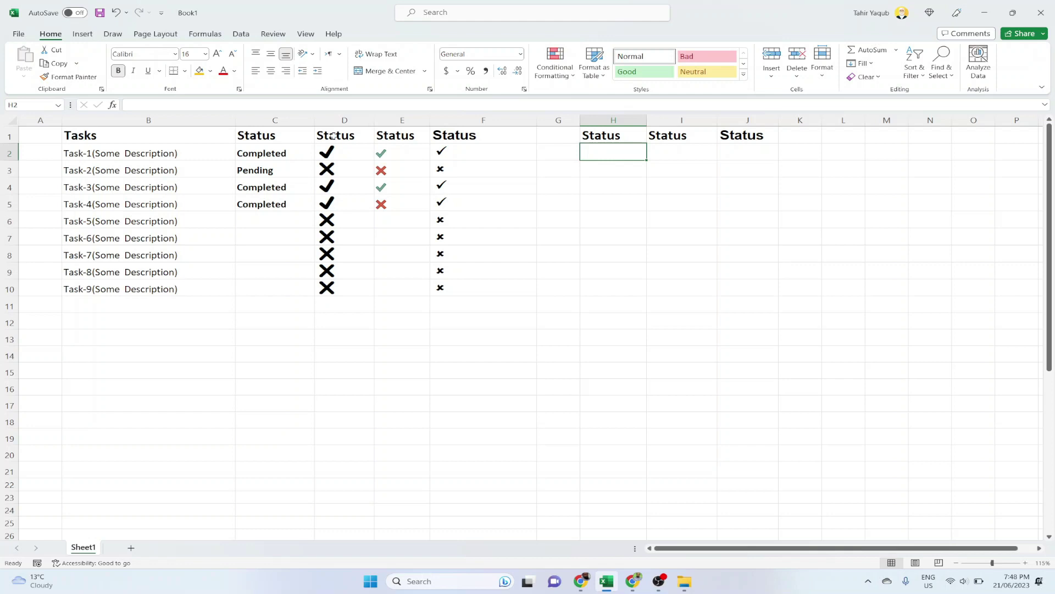
pyautogui.click(225, 105)
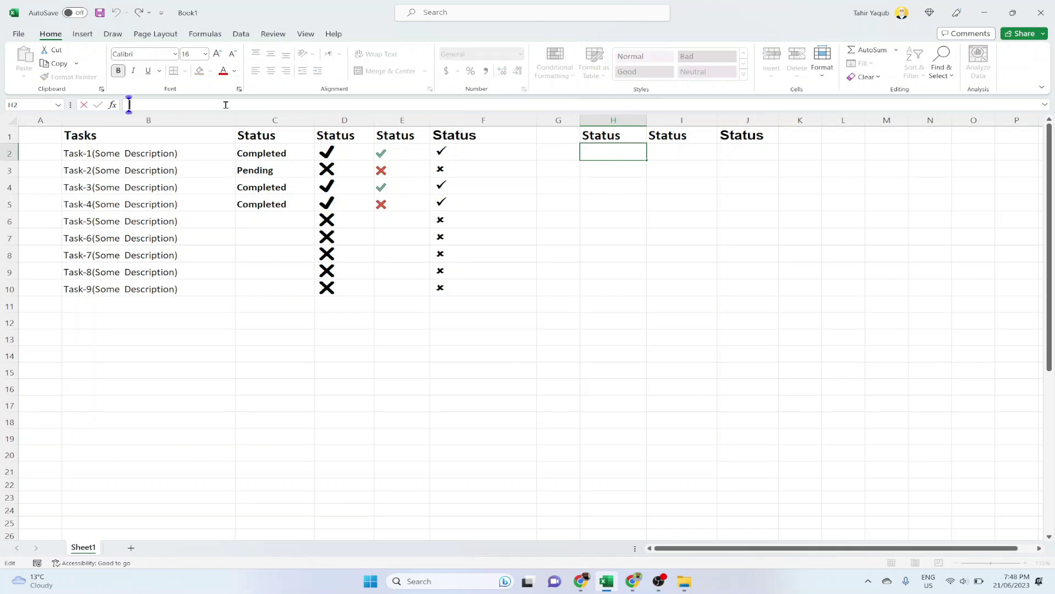
pyautogui.write('=if(')
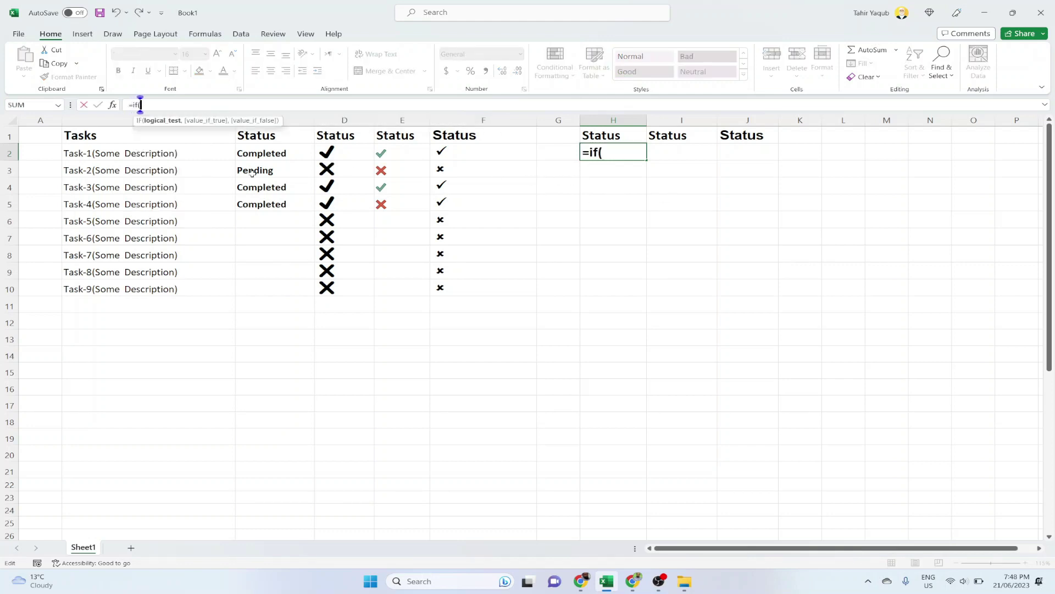
pyautogui.click(260, 156)
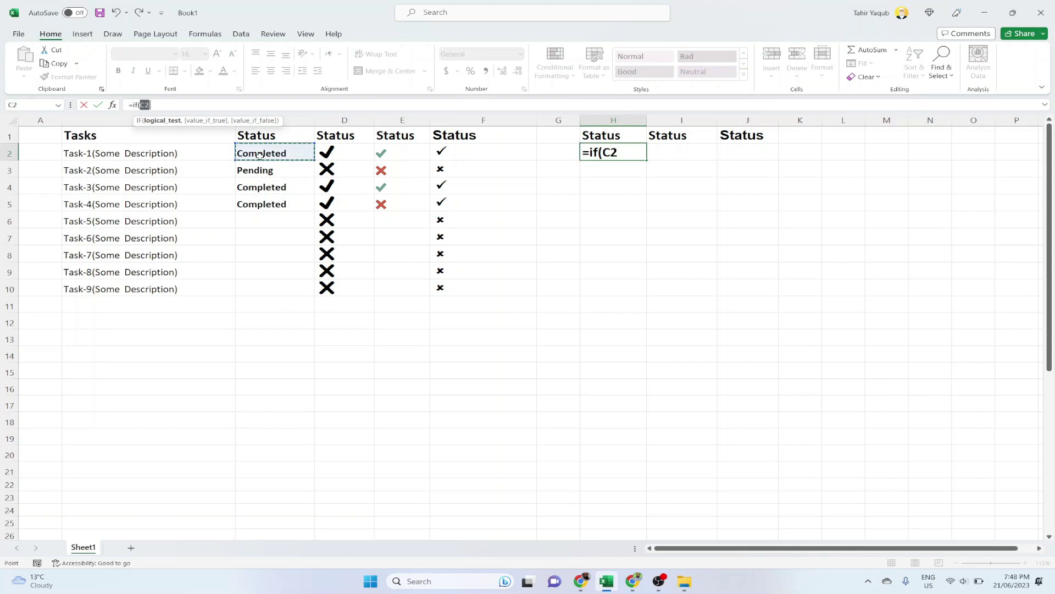
pyautogui.click(177, 105)
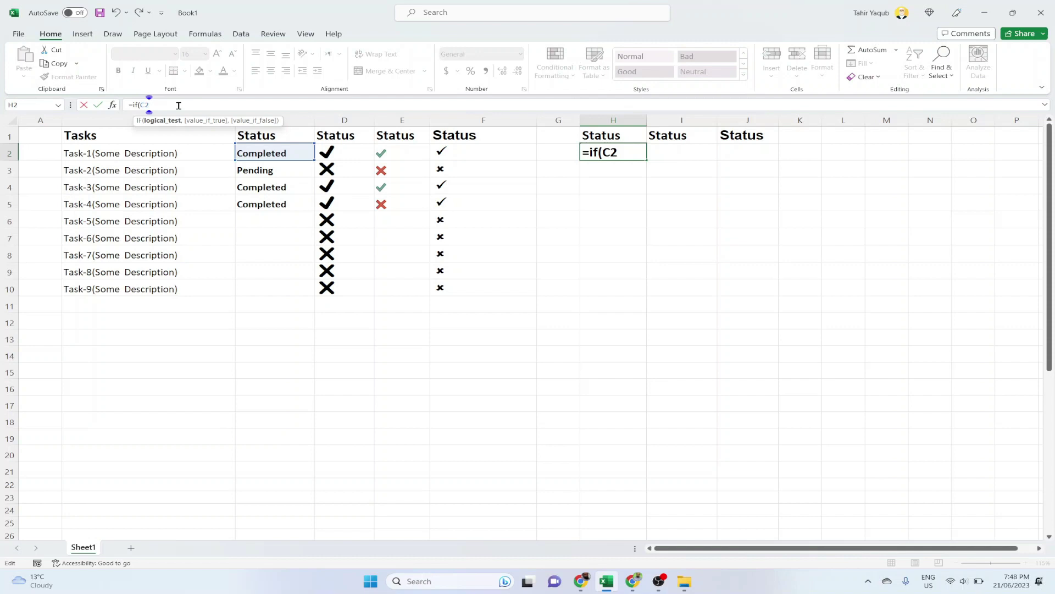
pyautogui.write('="completed"')
pyautogui.write(',')
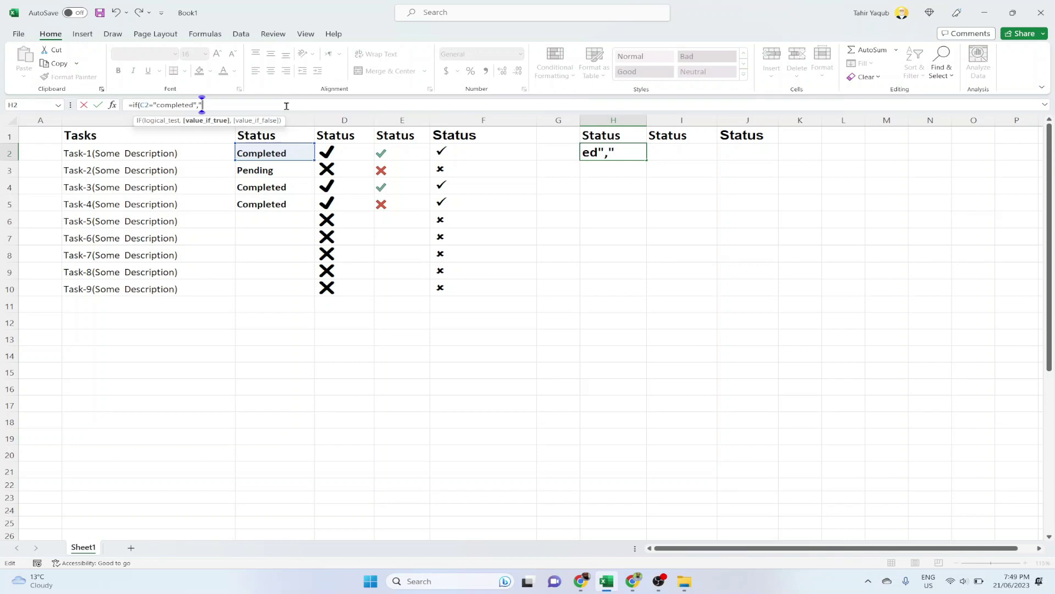
# - Add ✔ as the true result and ❌ as the false result from the emoji panel, and commit
pyautogui.press('super+period')
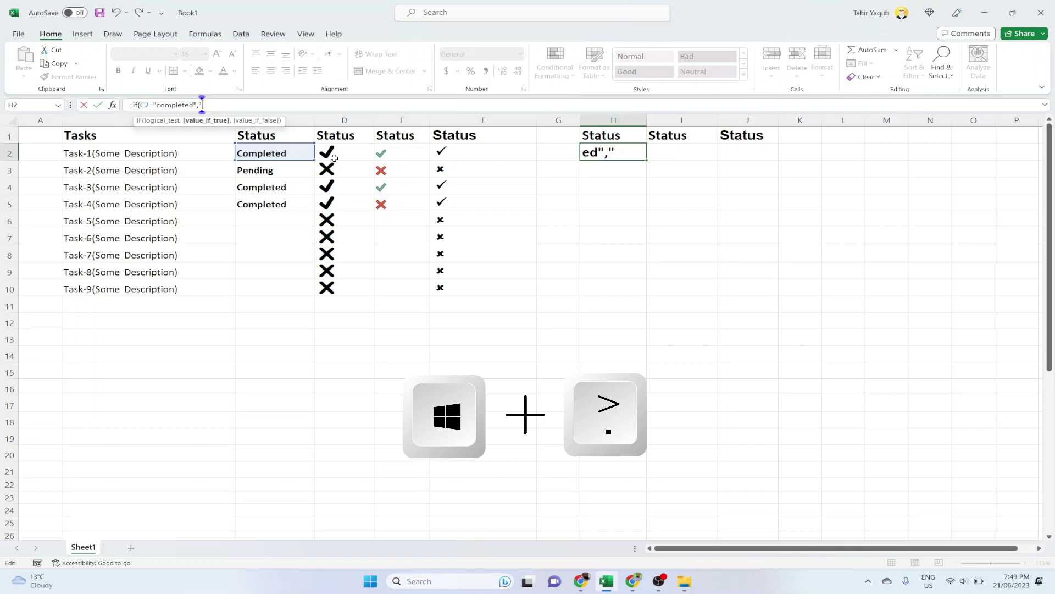
pyautogui.press('super+period')
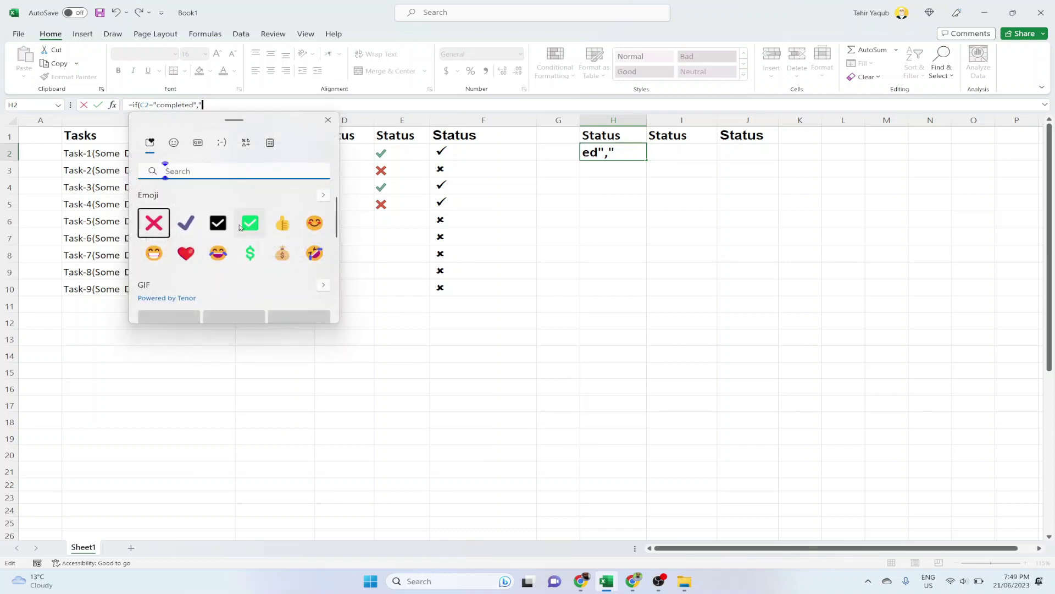
pyautogui.click(180, 223)
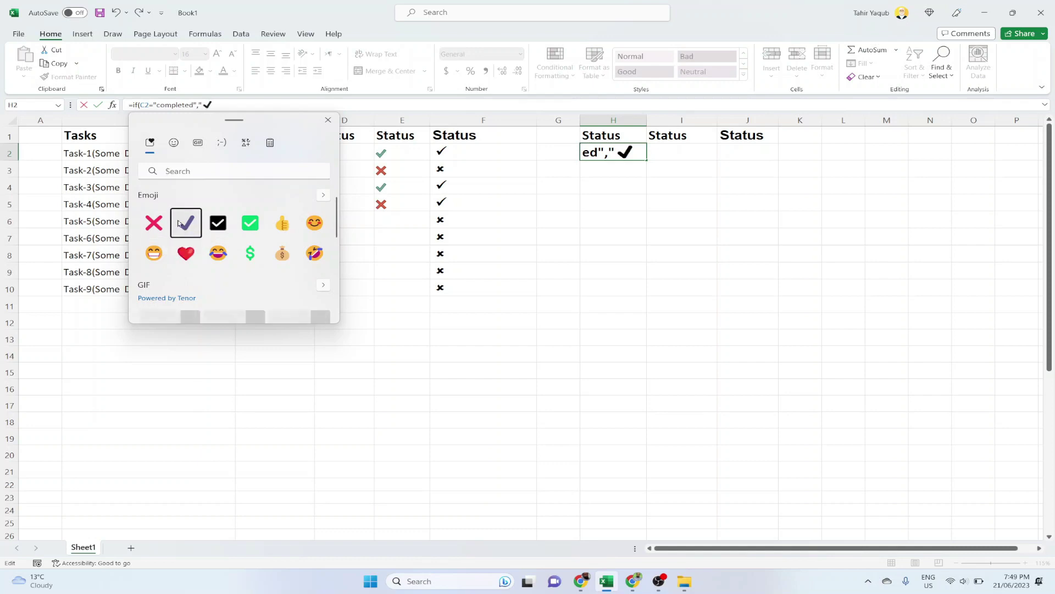
pyautogui.write('"')
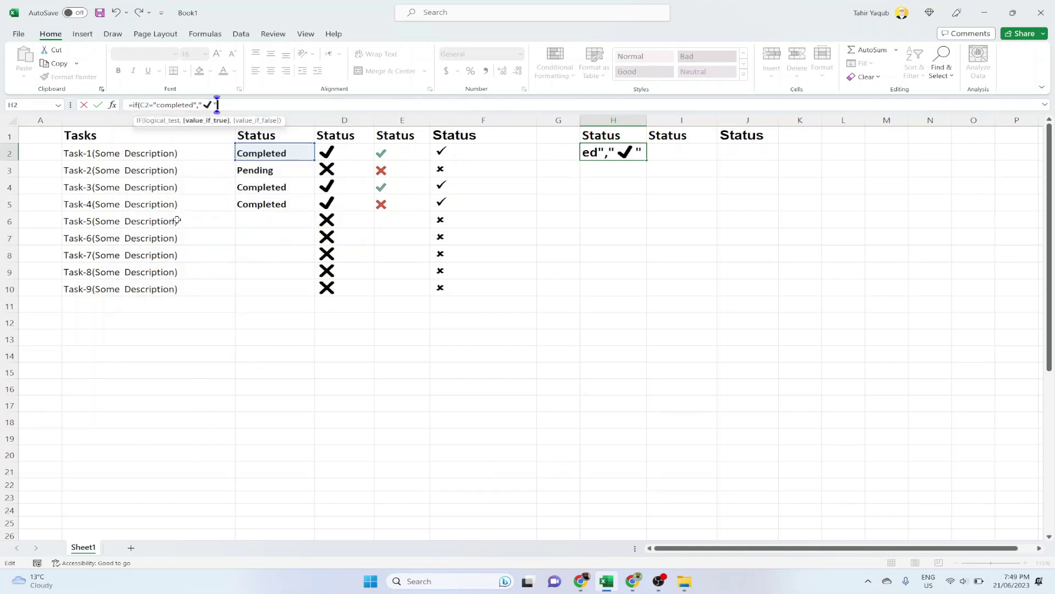
pyautogui.write(',"')
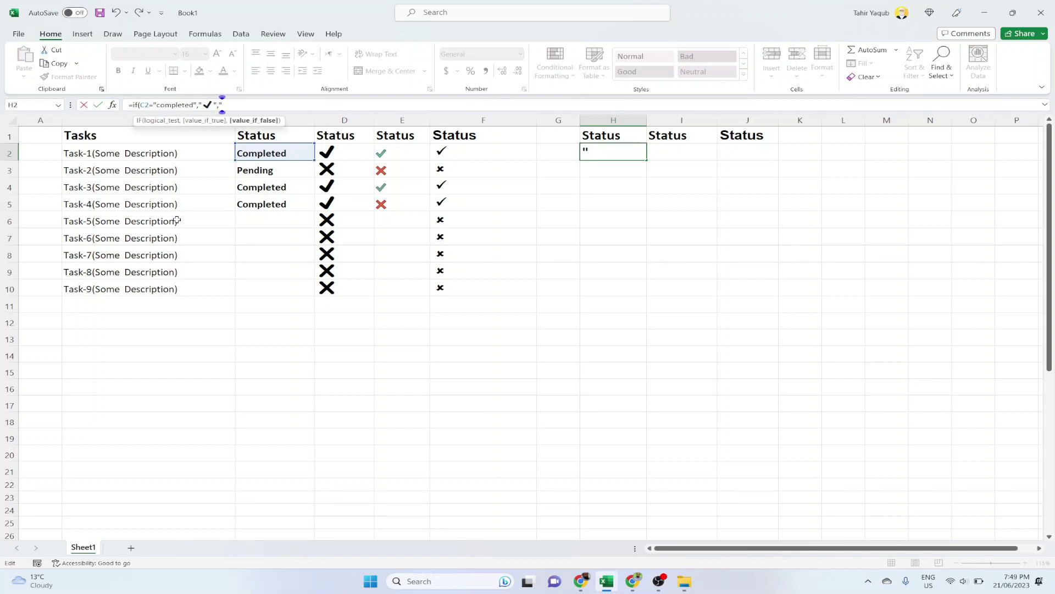
pyautogui.press('super+period')
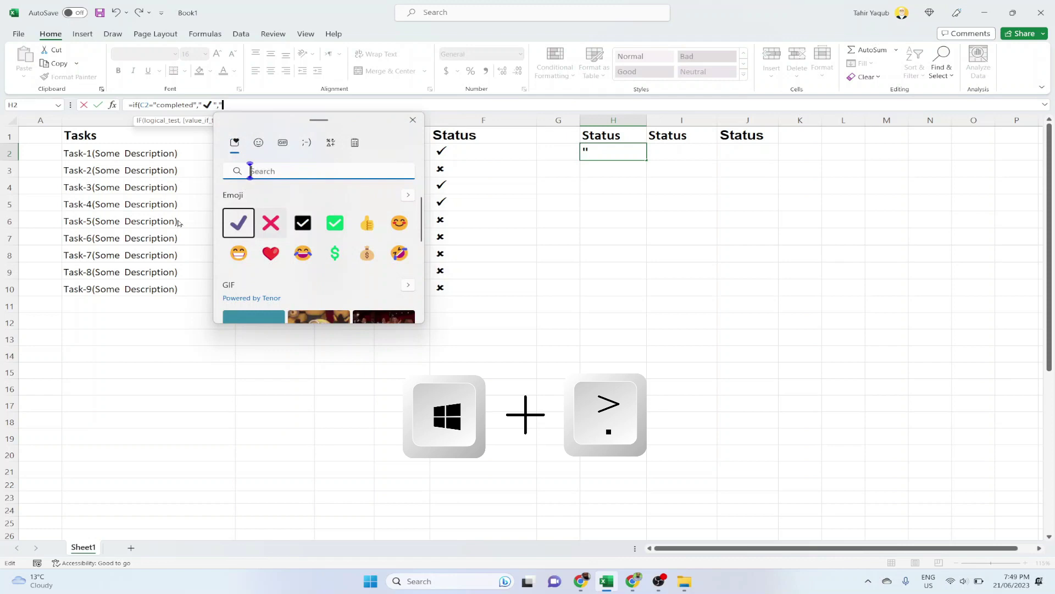
pyautogui.click(271, 223)
pyautogui.press('Escape')
pyautogui.write('"')
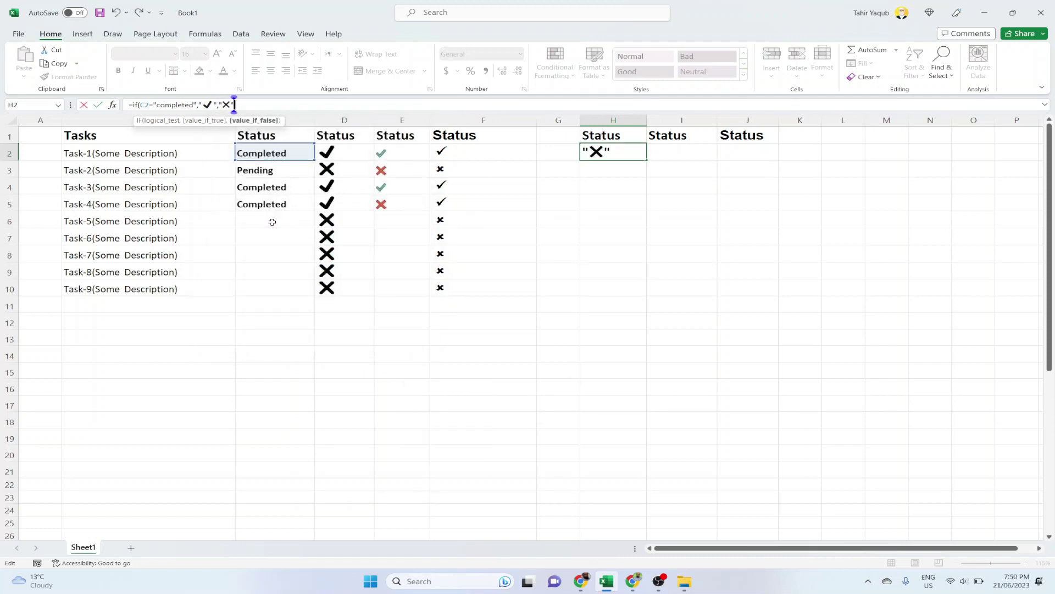
pyautogui.write(')')
pyautogui.press('Return')
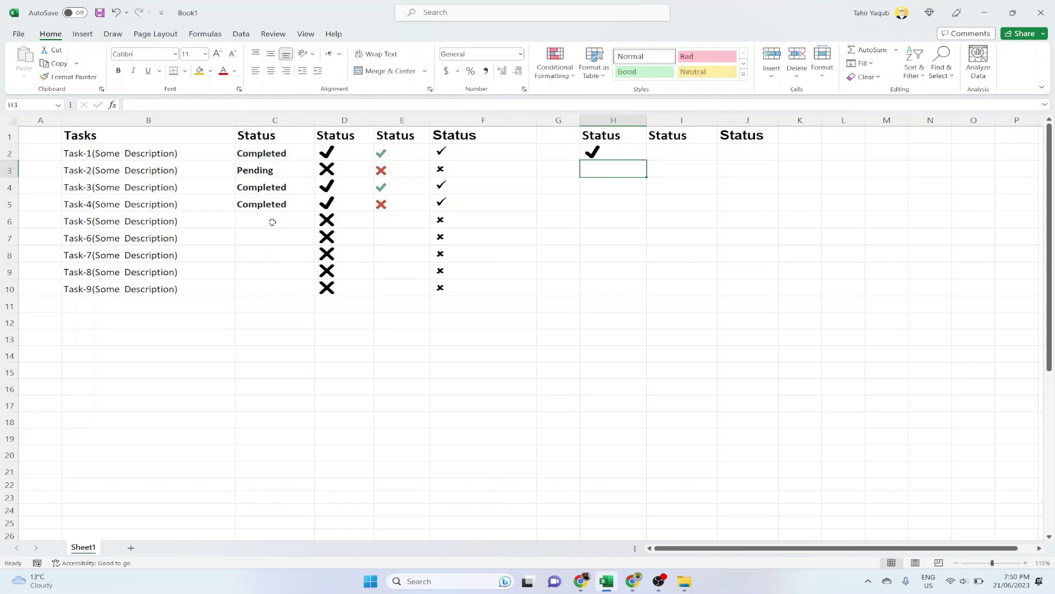
# - Fill the H2 emoji IF formula down through H10
pyautogui.click(631, 153)
pyautogui.moveTo(647, 160); pyautogui.dragTo(627, 291)
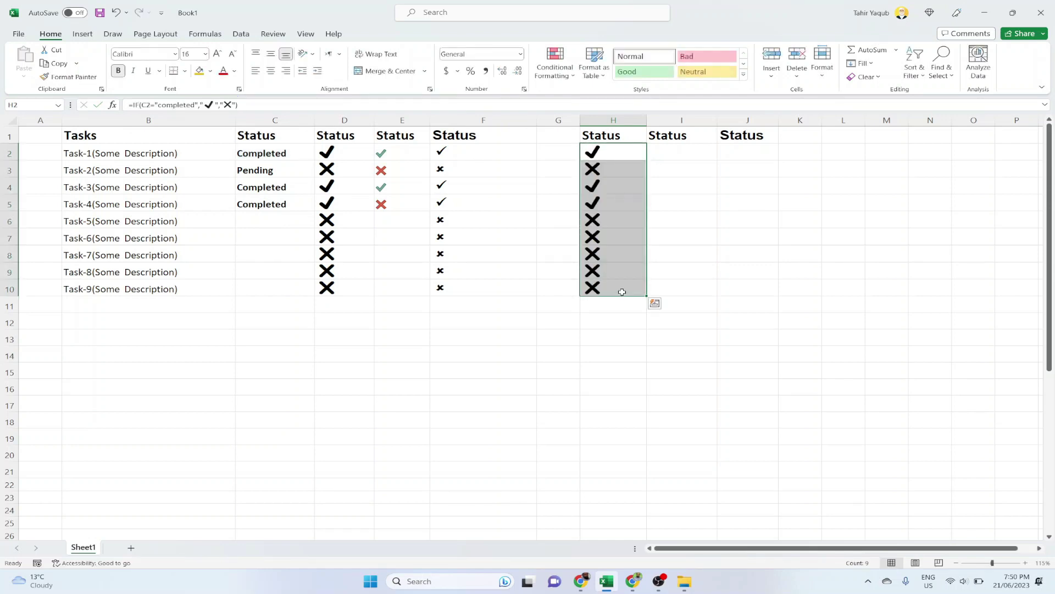
pyautogui.click(32, 104)
pyautogui.click(32, 105)
pyautogui.click(598, 356)
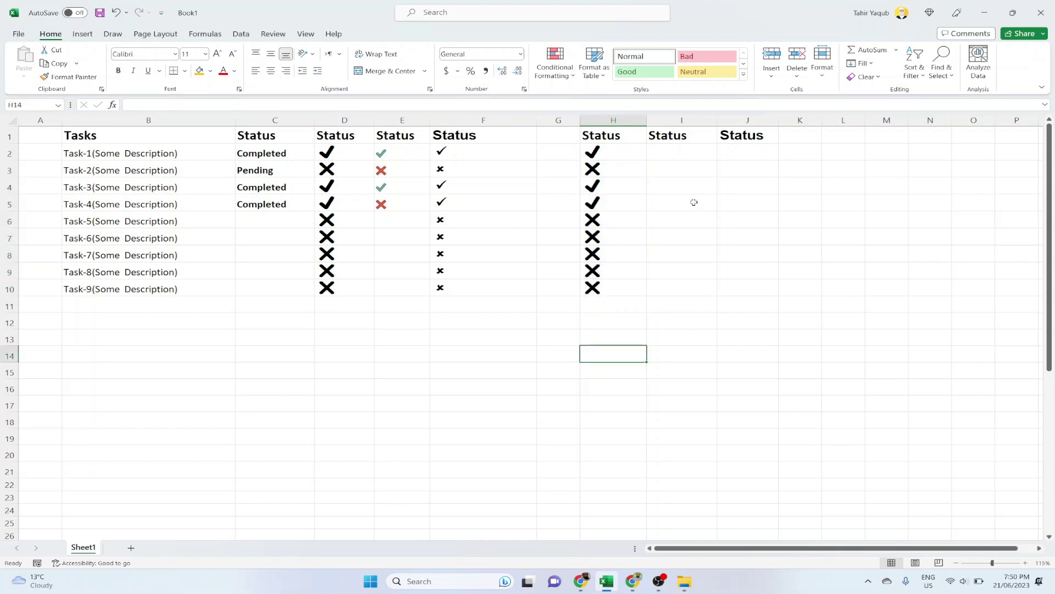
pyautogui.click(683, 153)
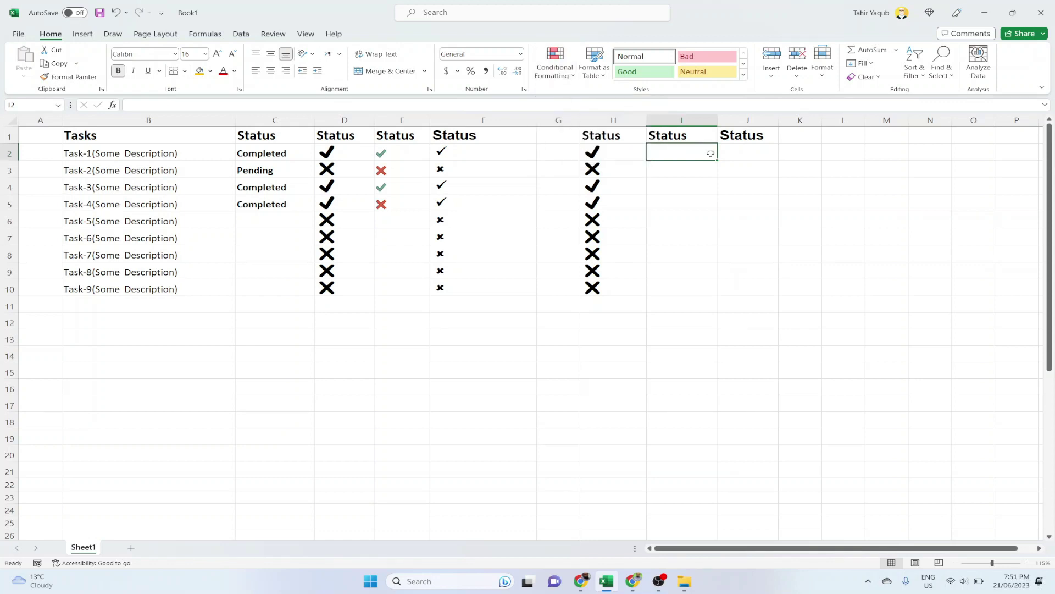
# - Select I2:I10 and start a new Icon Sets conditional formatting rule
pyautogui.moveTo(707, 153); pyautogui.dragTo(695, 290)
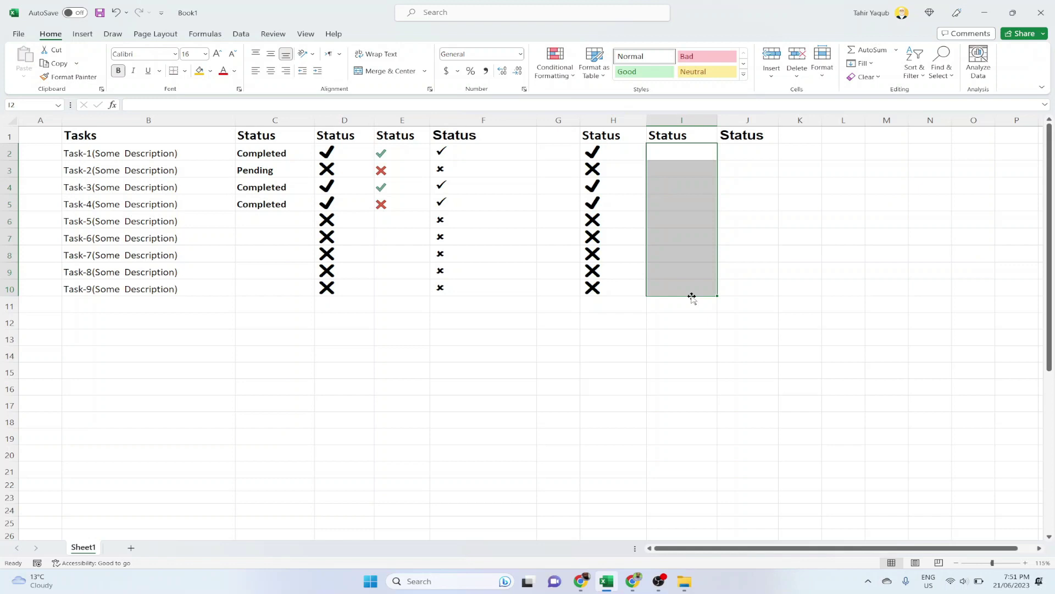
pyautogui.click(554, 72)
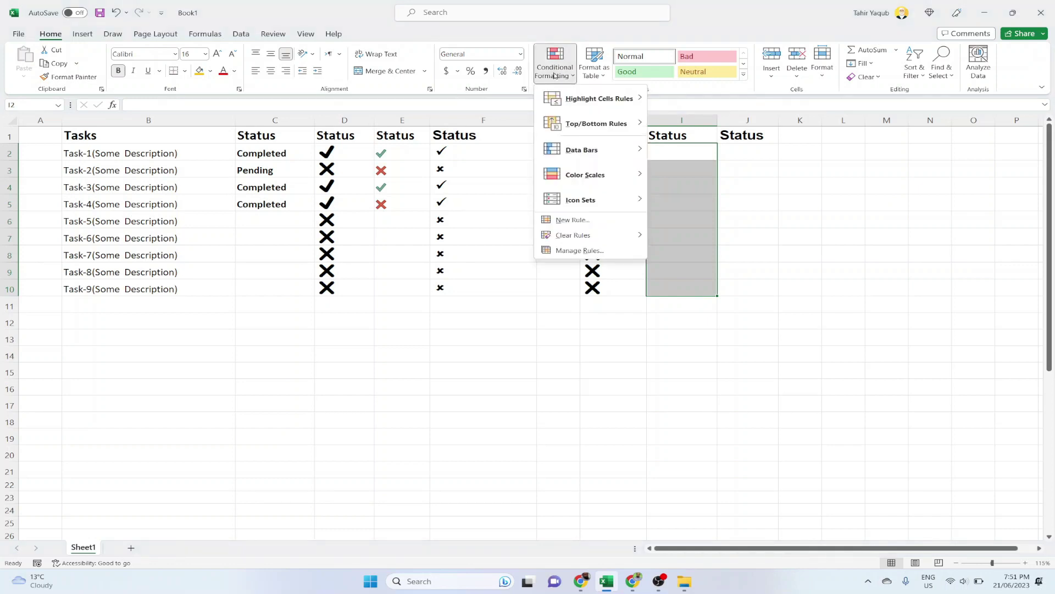
pyautogui.click(574, 220)
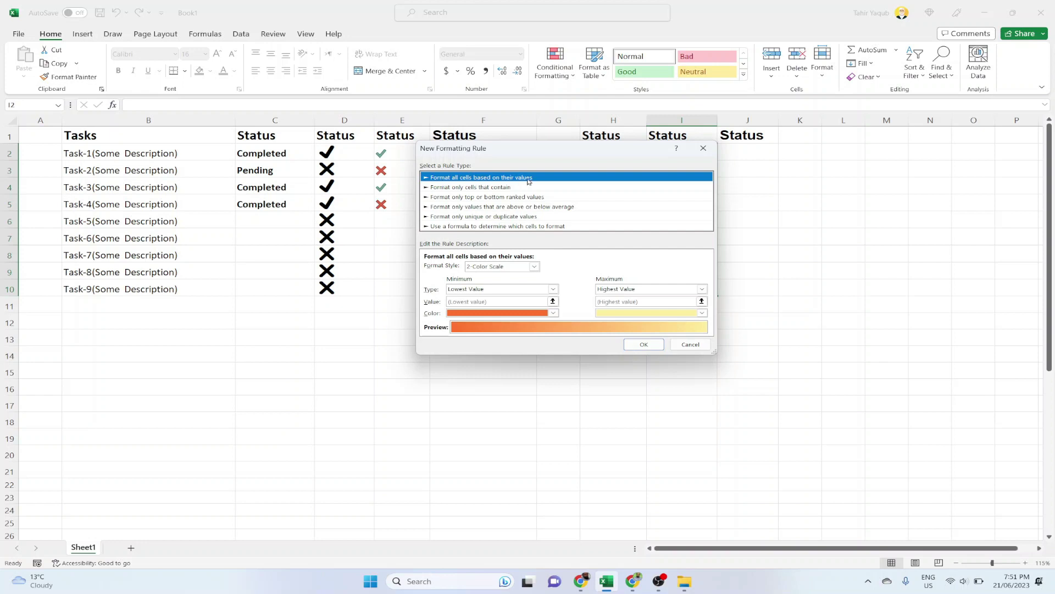
pyautogui.click(534, 266)
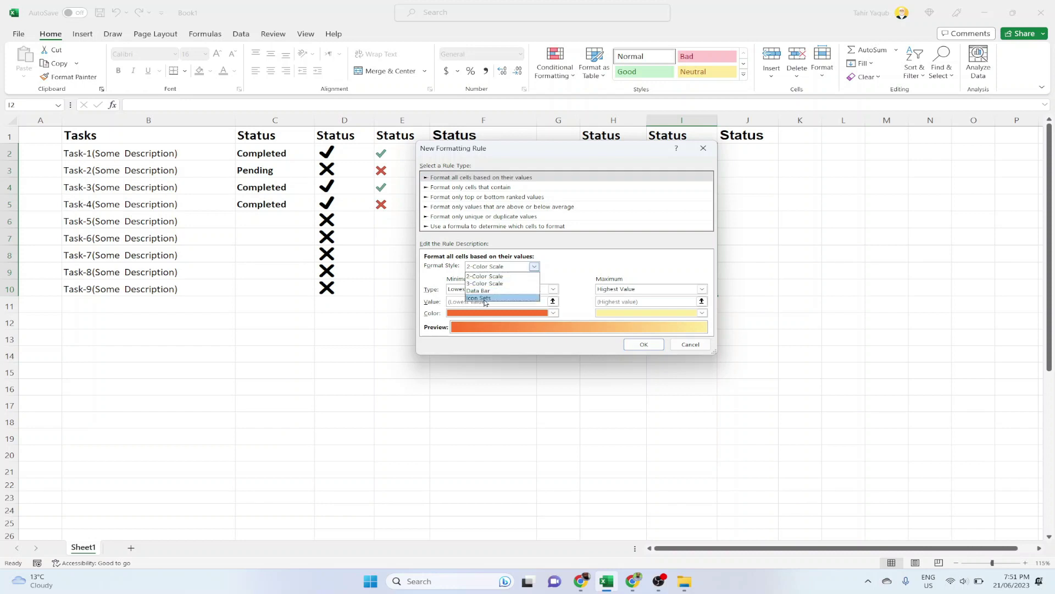
pyautogui.click(486, 300)
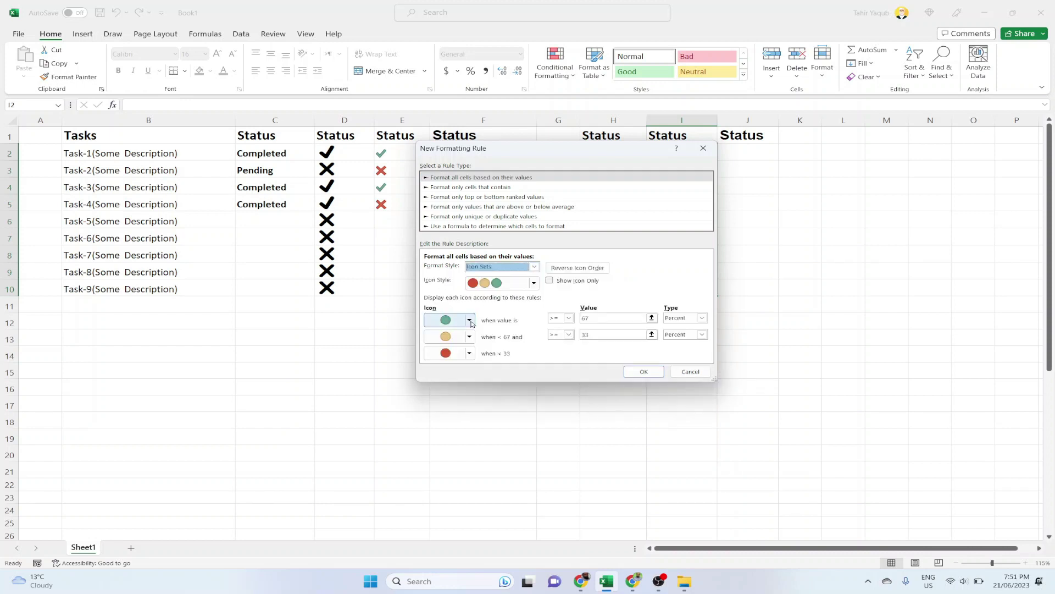
# - Use a green check for values ≥1, a red X for ≥0, and no icon below, then apply
pyautogui.click(470, 321)
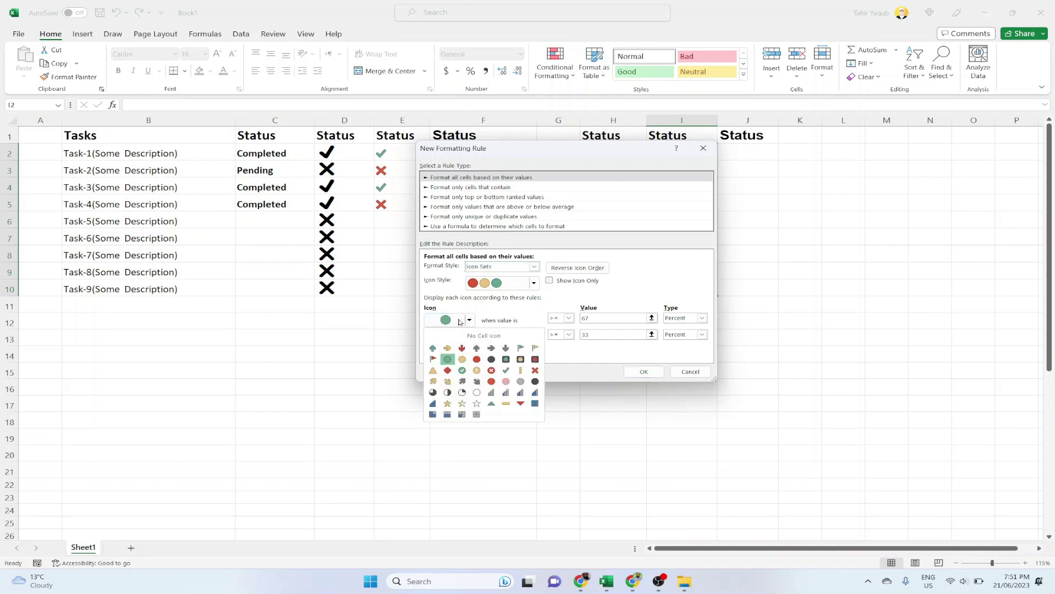
pyautogui.click(505, 371)
pyautogui.click(468, 336)
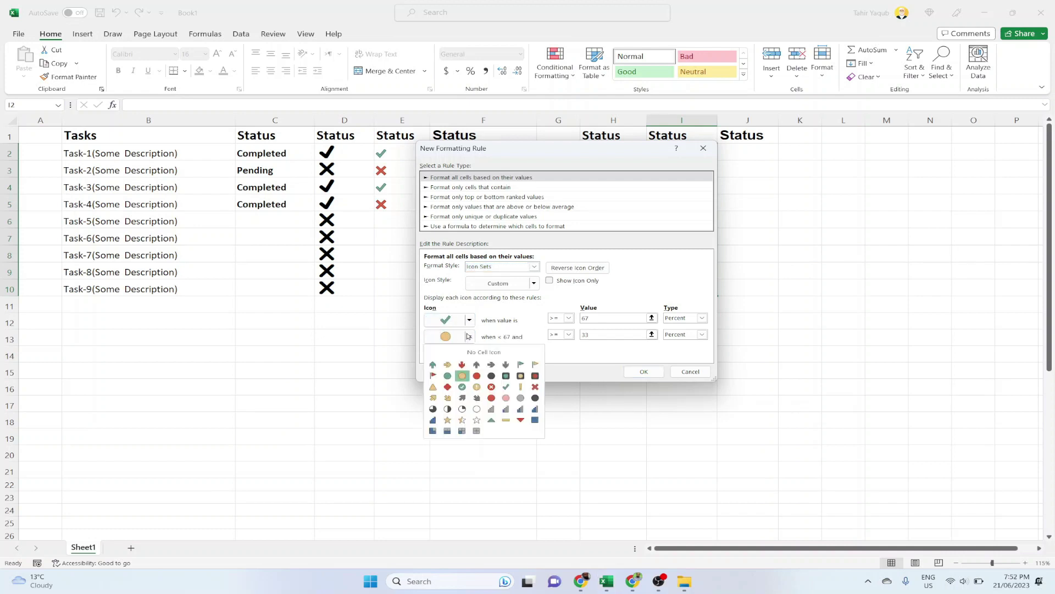
pyautogui.click(533, 387)
pyautogui.click(470, 354)
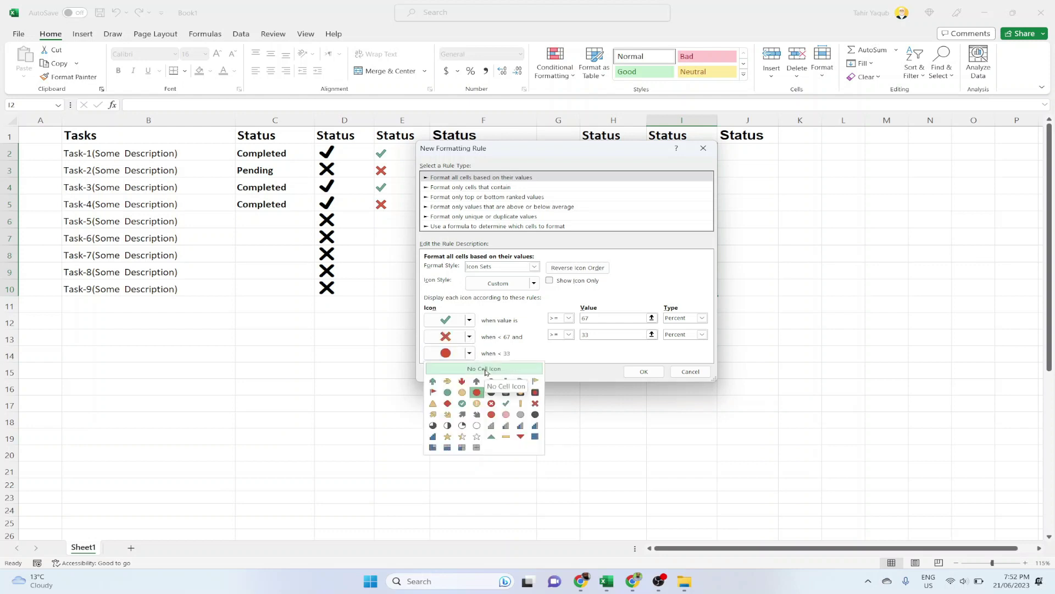
pyautogui.click(486, 369)
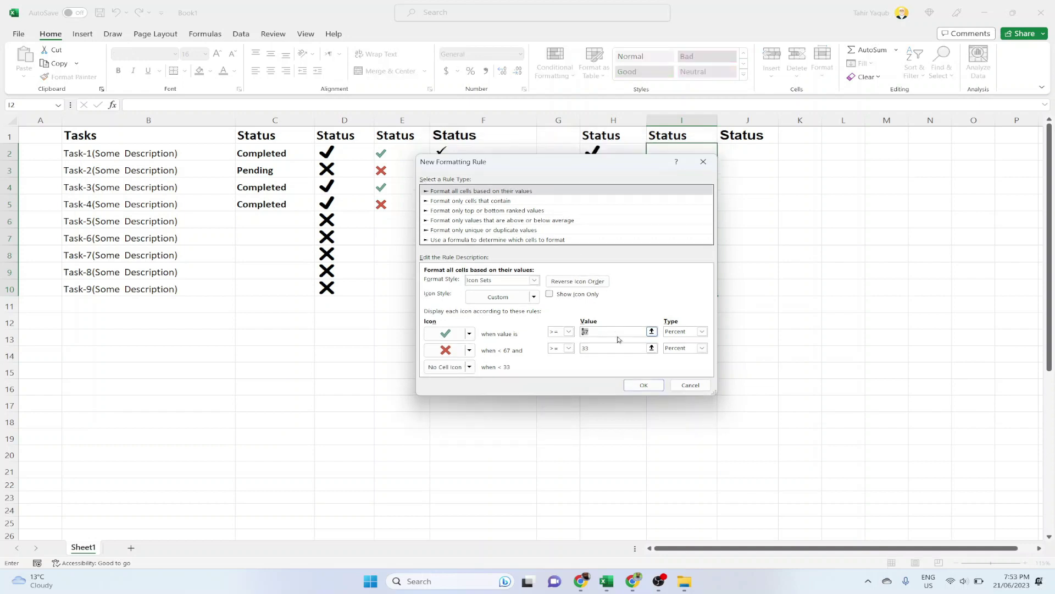
pyautogui.write('1')
pyautogui.press('Tab')
pyautogui.write('0')
pyautogui.click(645, 388)
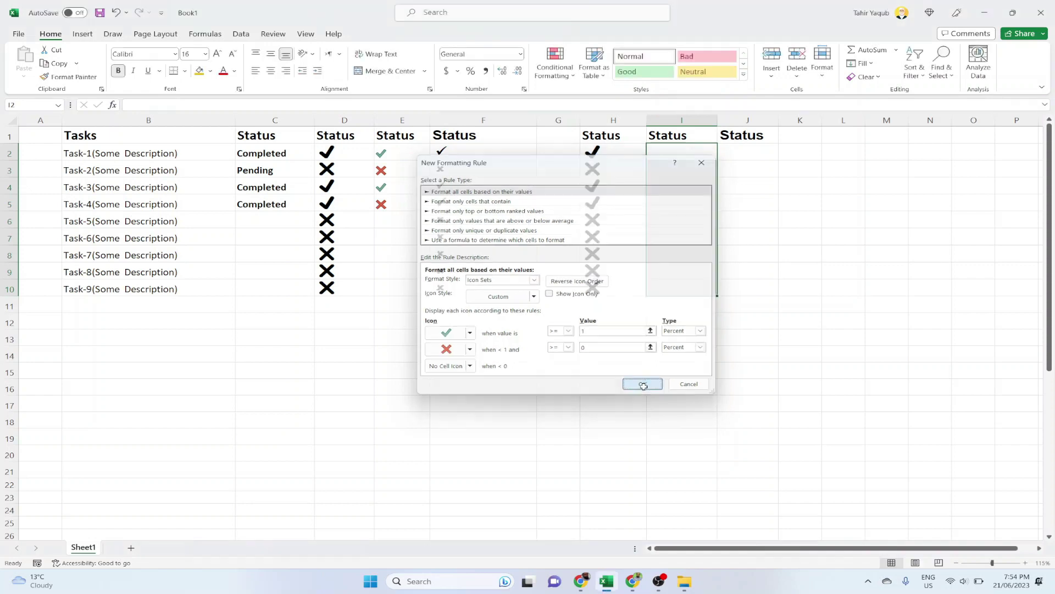
# - Enter 1 in I2 and 0 in I3 to display a green check and a red cross
pyautogui.write('1')
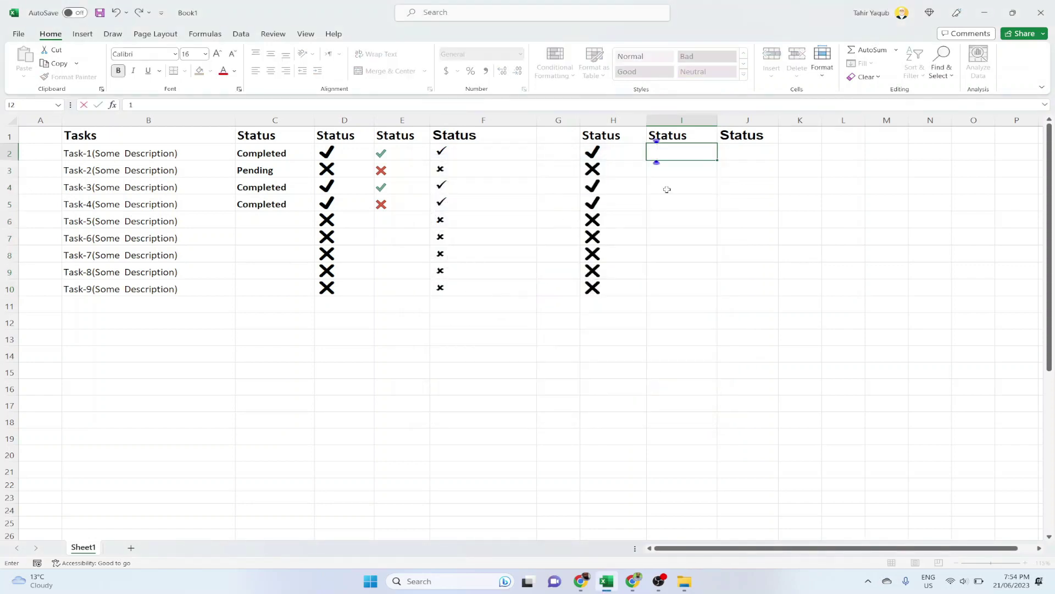
pyautogui.press('Return')
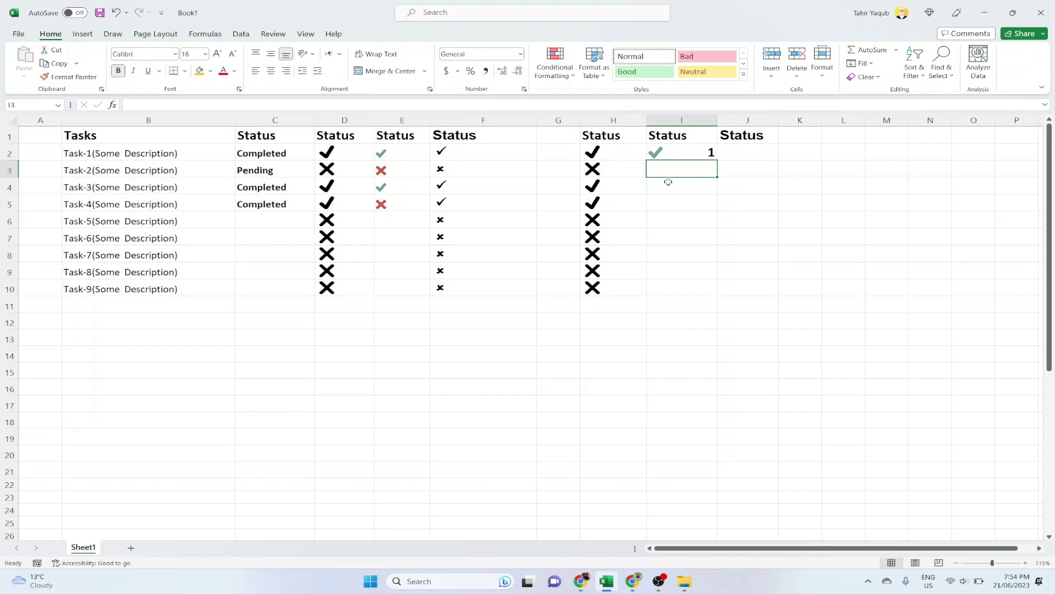
pyautogui.write('0')
pyautogui.press('Return')
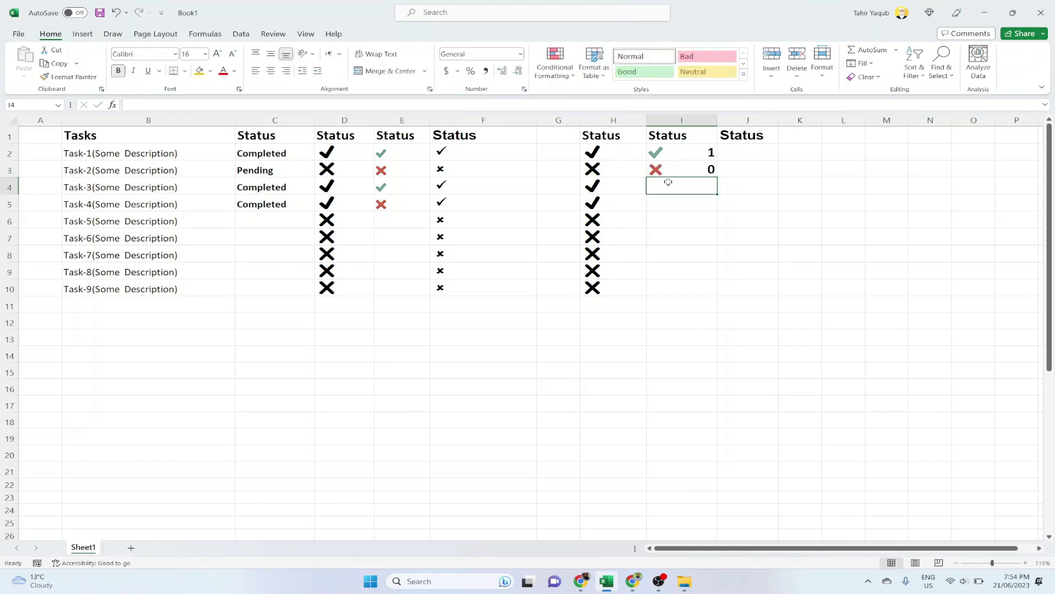
pyautogui.click(699, 154)
pyautogui.click(566, 74)
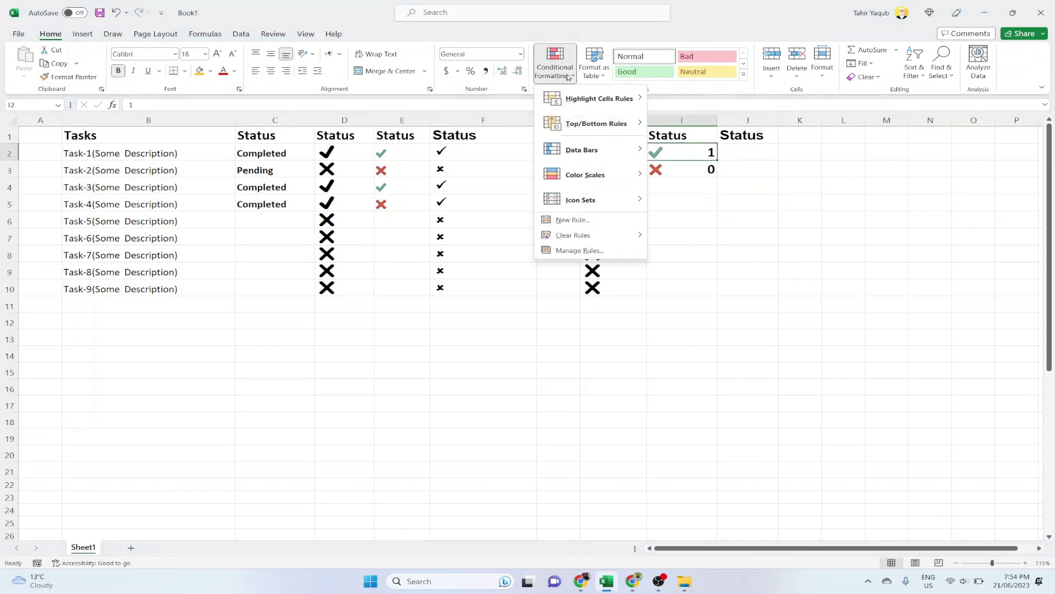
pyautogui.click(571, 252)
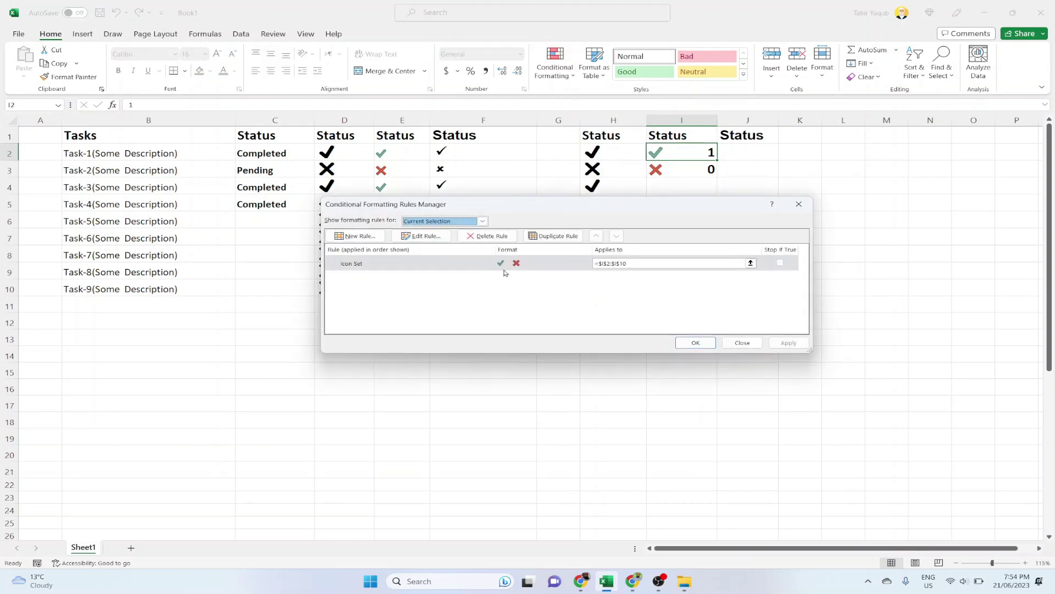
pyautogui.click(421, 236)
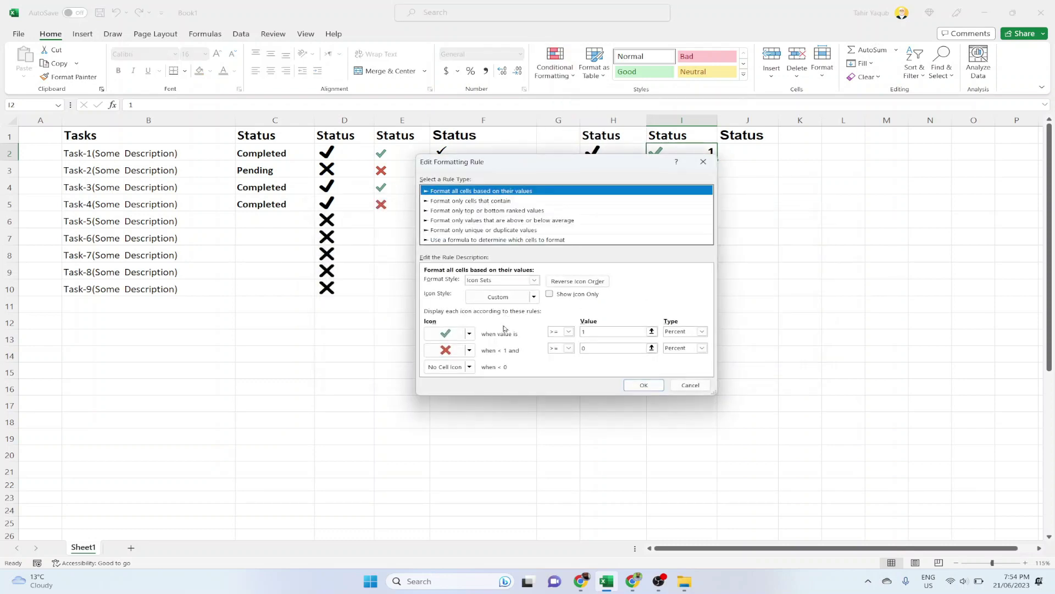
pyautogui.click(550, 297)
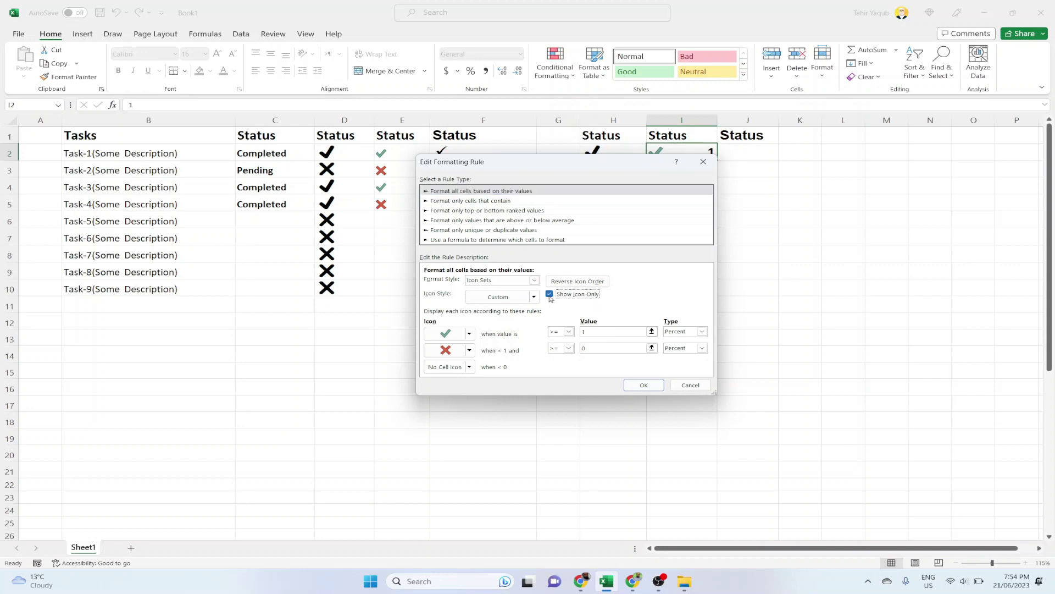
pyautogui.click(644, 386)
pyautogui.click(791, 347)
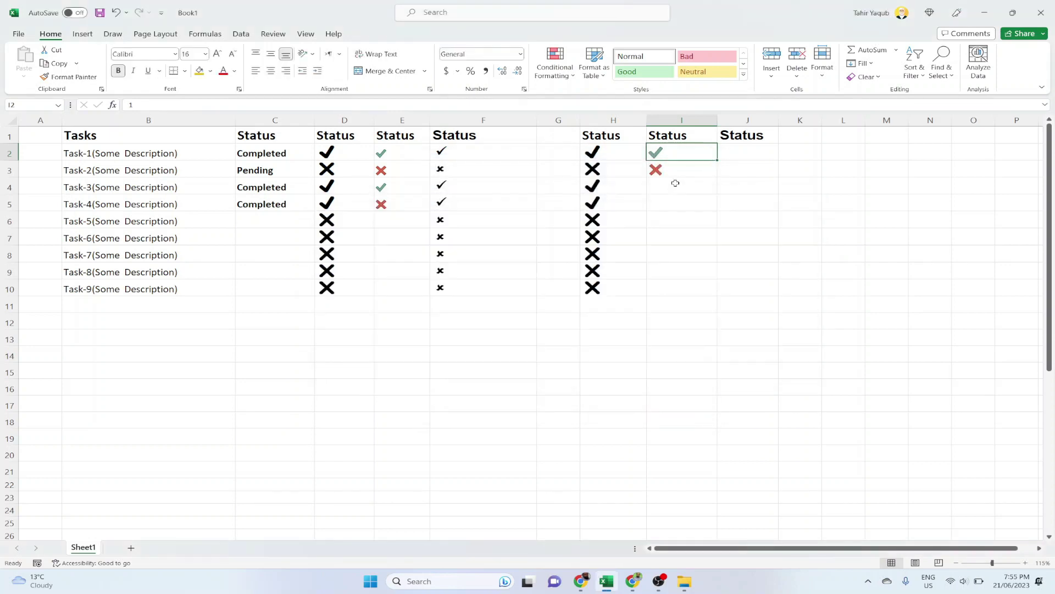
pyautogui.click(675, 183)
pyautogui.write('1')
pyautogui.press('Return')
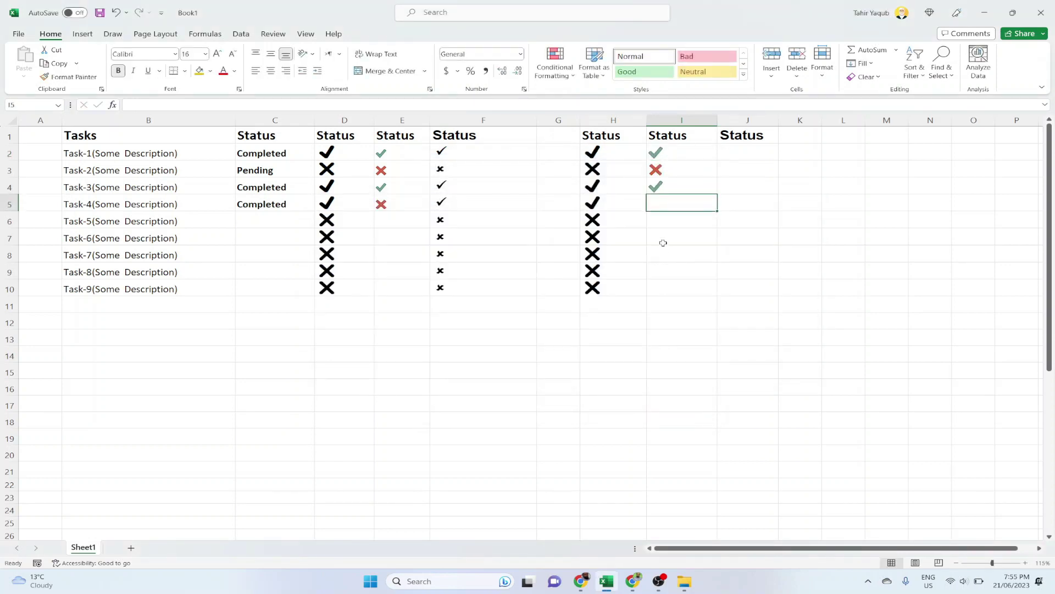
pyautogui.click(748, 237)
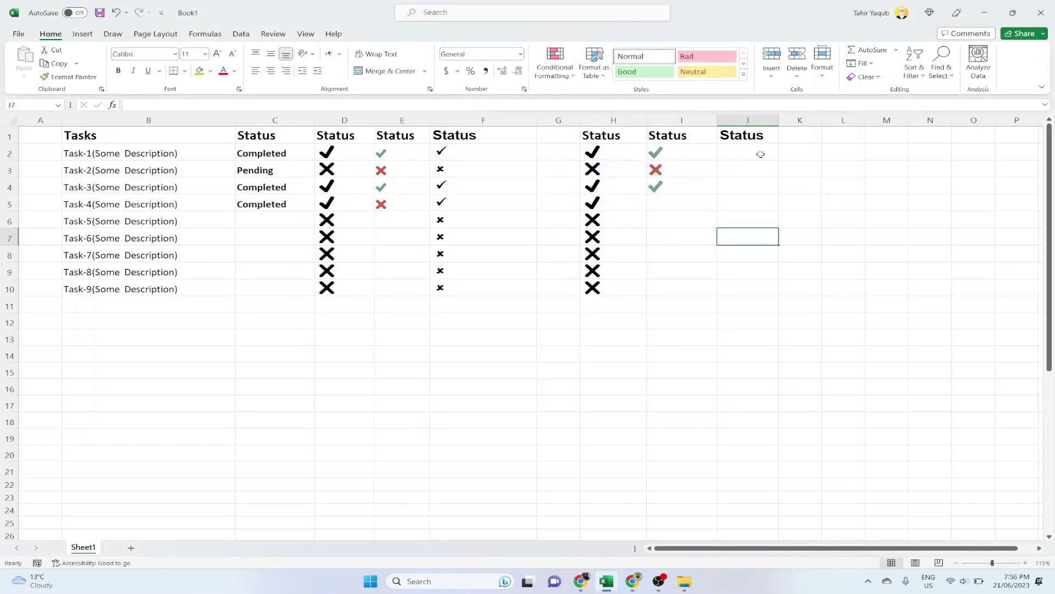
# - Show the Wingdings font in the Insert Symbol dialog
pyautogui.click(82, 35)
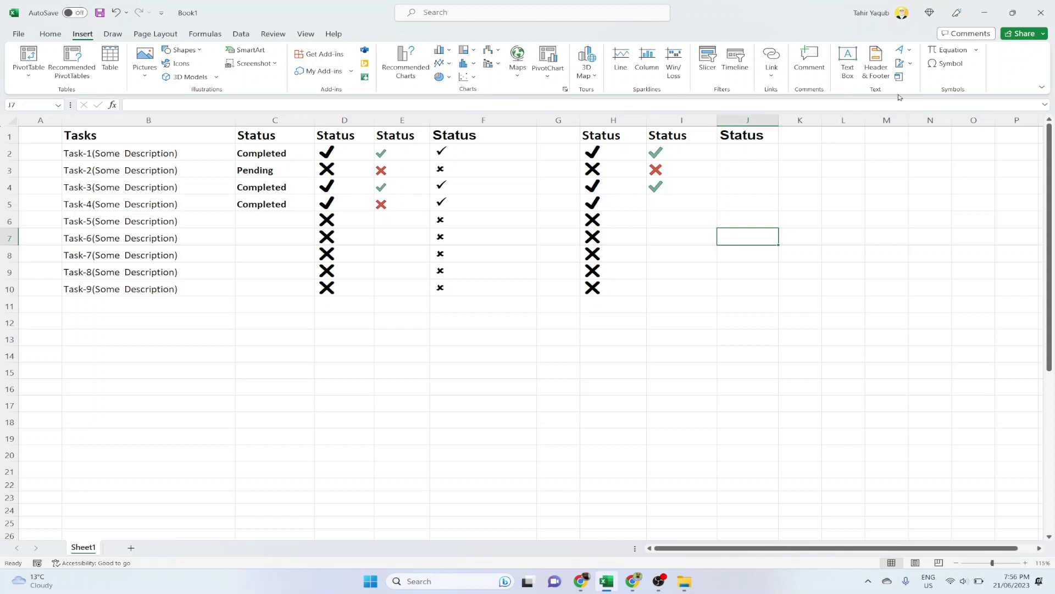
pyautogui.click(943, 65)
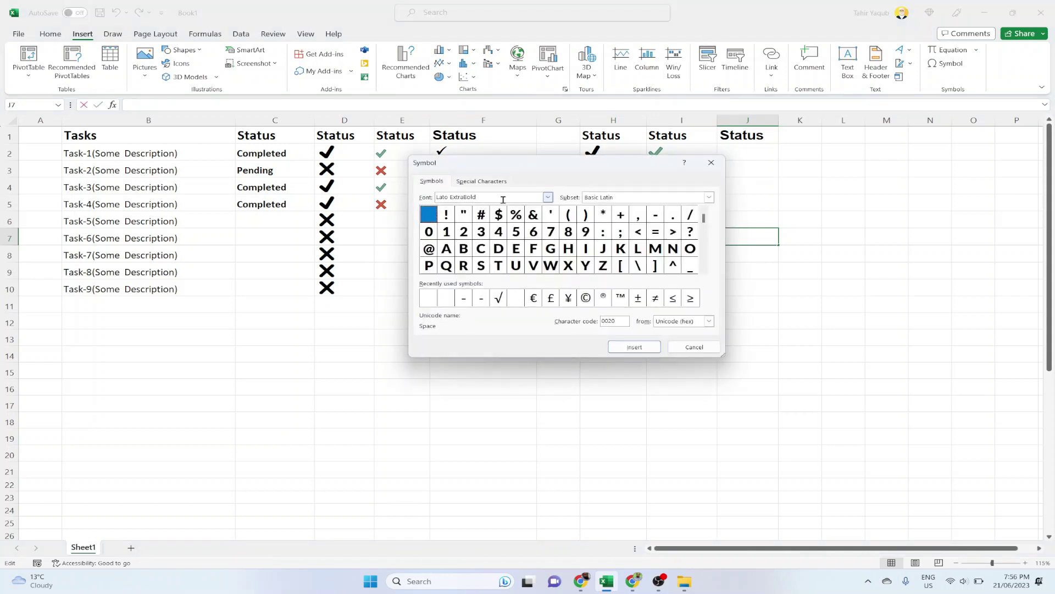
pyautogui.hotkey('ctrl', 'a')
pyautogui.write('wingd')
pyautogui.press('Return')
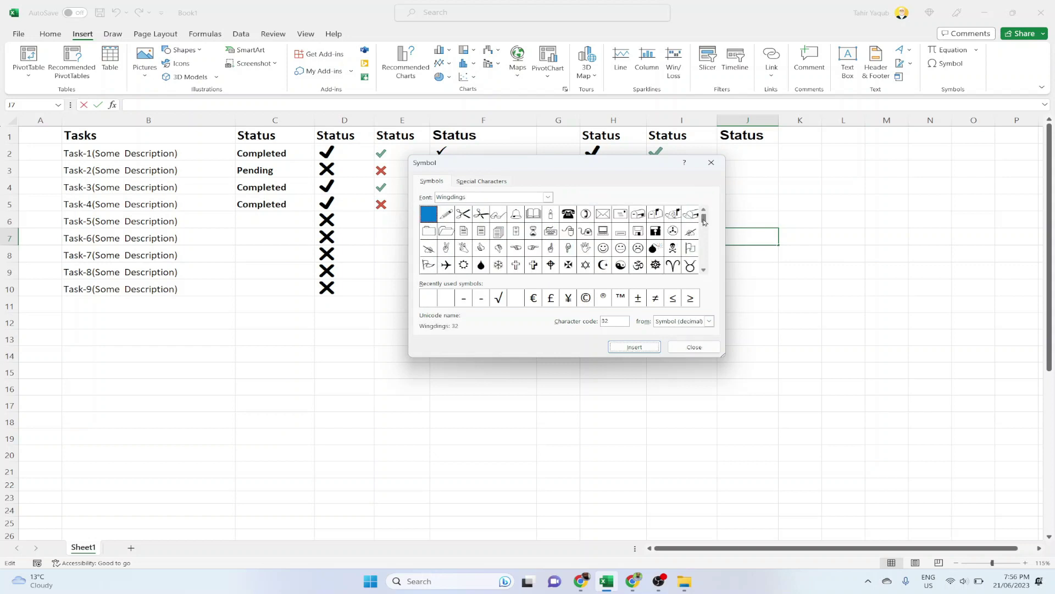
# - Compare Wingdings glyph codes: plain tick 252, plain cross 251, boxed cross 253, boxed tick 254
pyautogui.moveTo(703, 222); pyautogui.dragTo(703, 261)
pyautogui.click(625, 268)
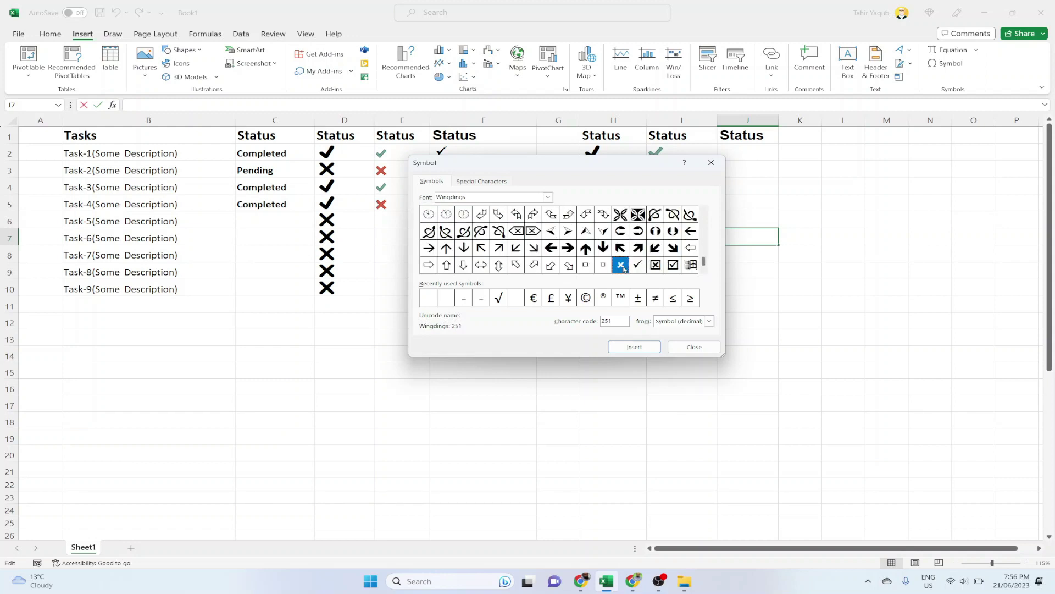
pyautogui.click(655, 266)
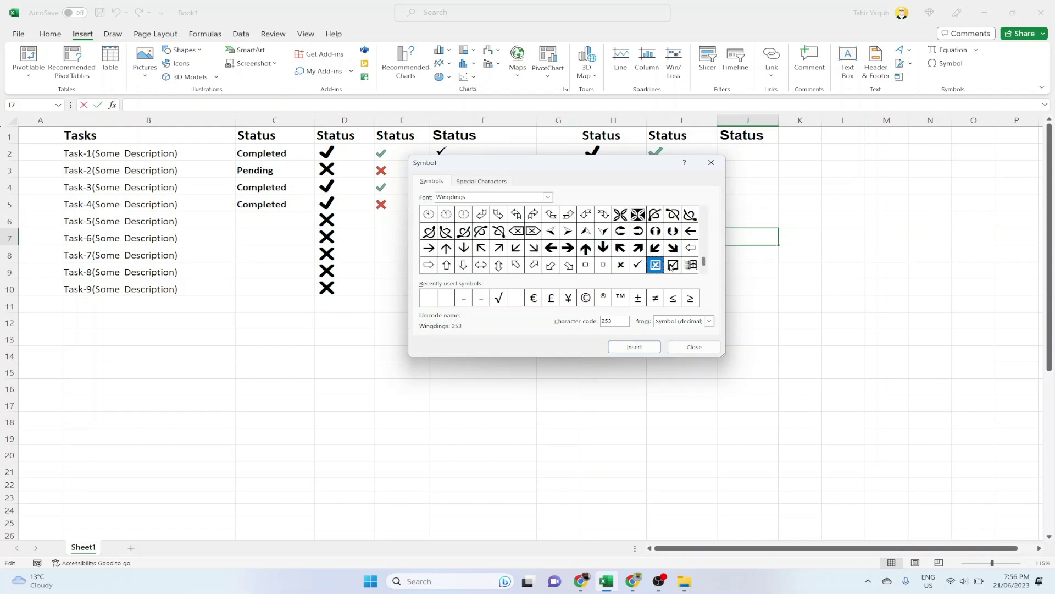
pyautogui.click(672, 267)
pyautogui.click(624, 268)
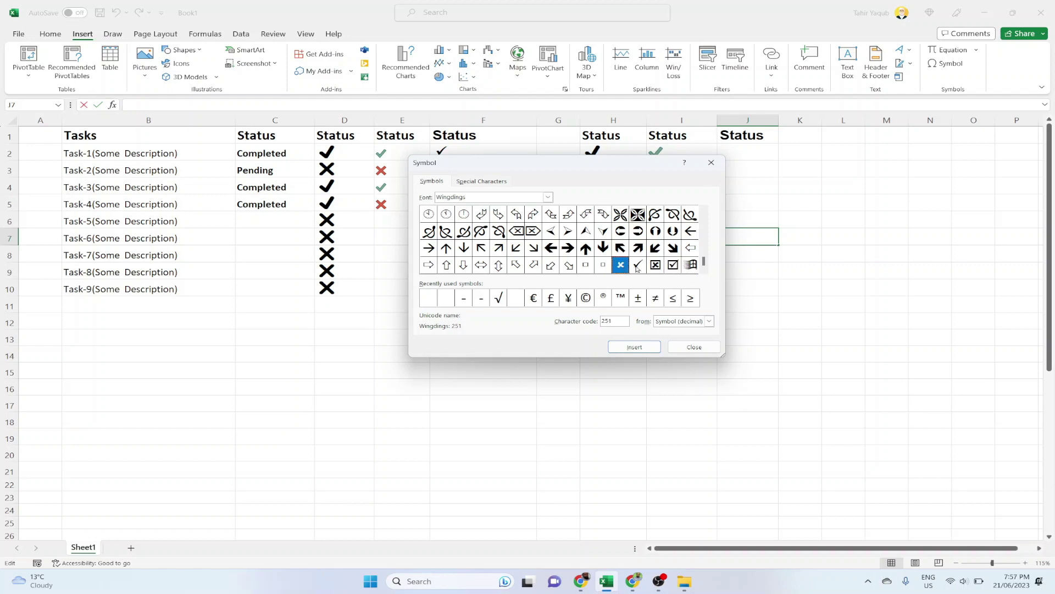
pyautogui.click(672, 267)
pyautogui.click(643, 269)
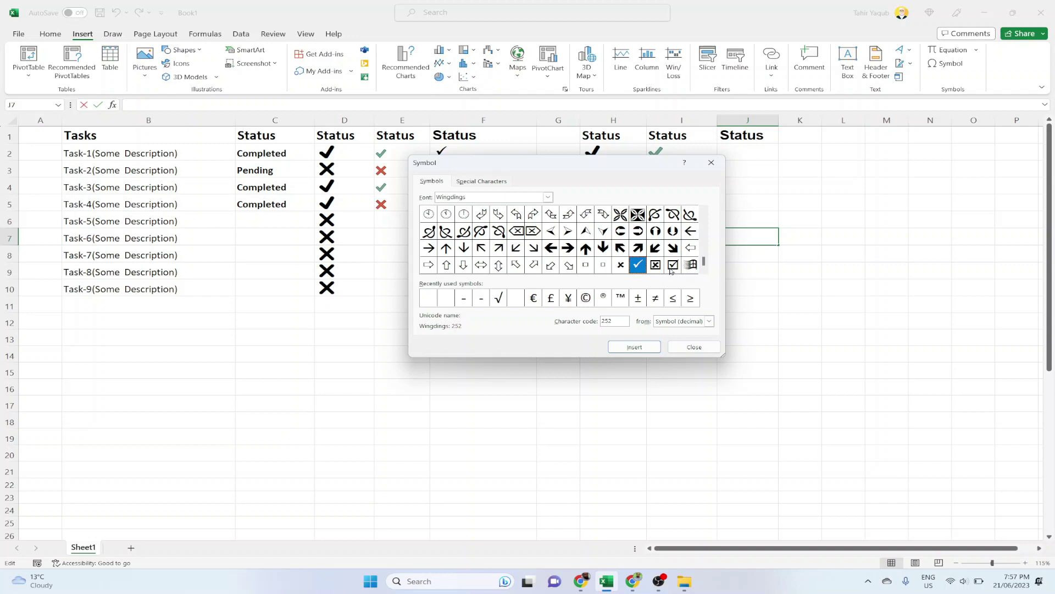
pyautogui.click(622, 266)
pyautogui.click(671, 267)
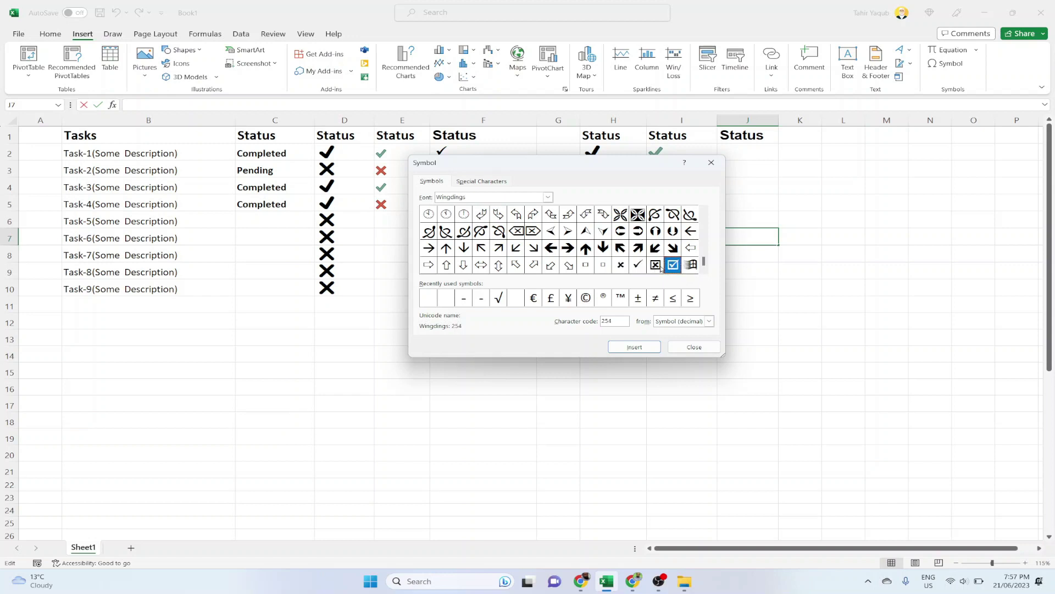
pyautogui.click(658, 268)
pyautogui.click(638, 266)
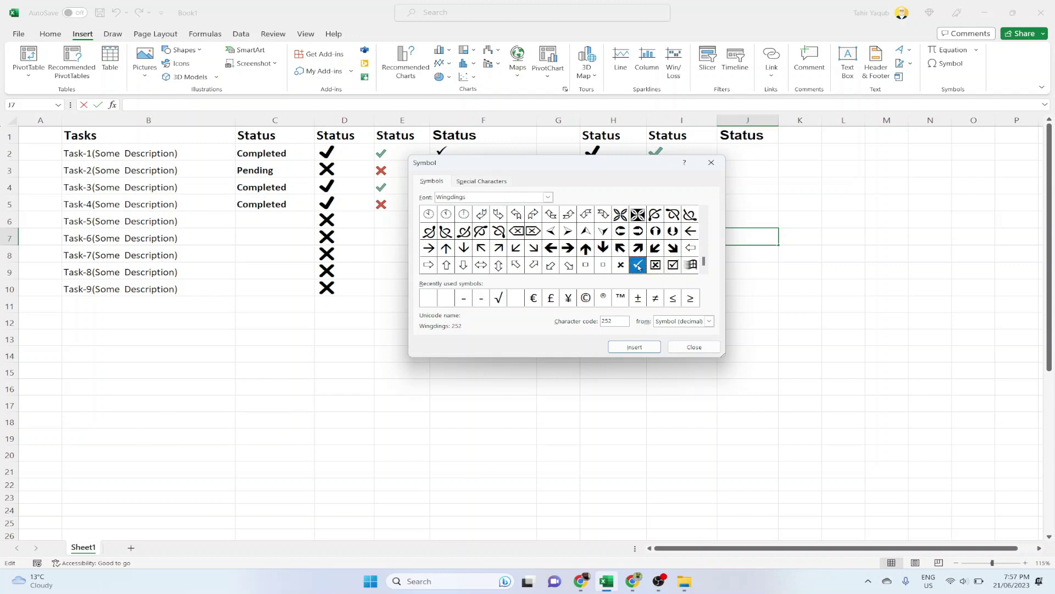
pyautogui.click(621, 267)
pyautogui.click(633, 268)
pyautogui.click(626, 267)
pyautogui.click(632, 267)
pyautogui.click(620, 266)
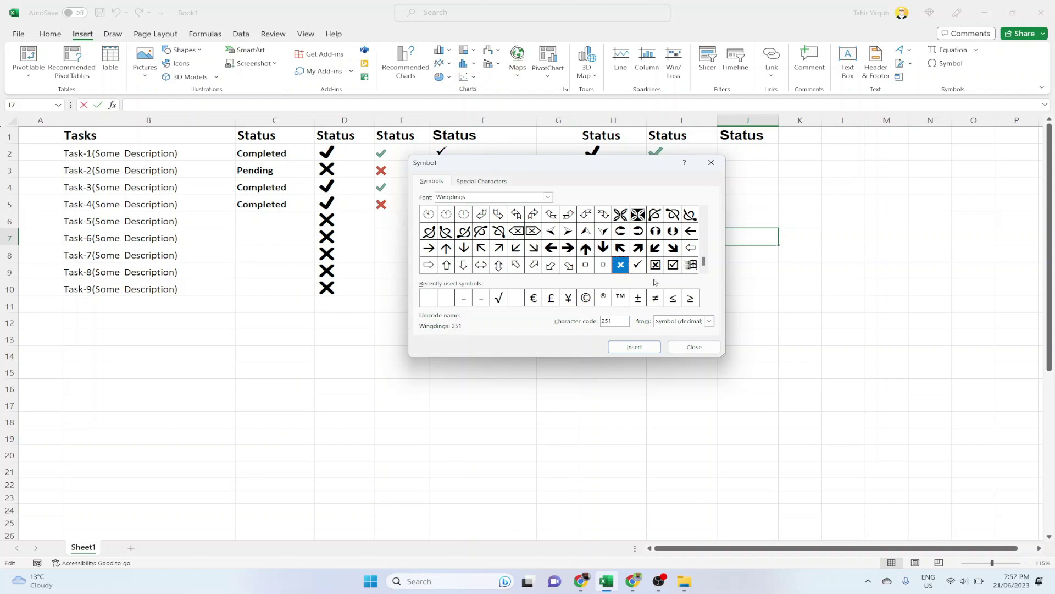
pyautogui.click(638, 266)
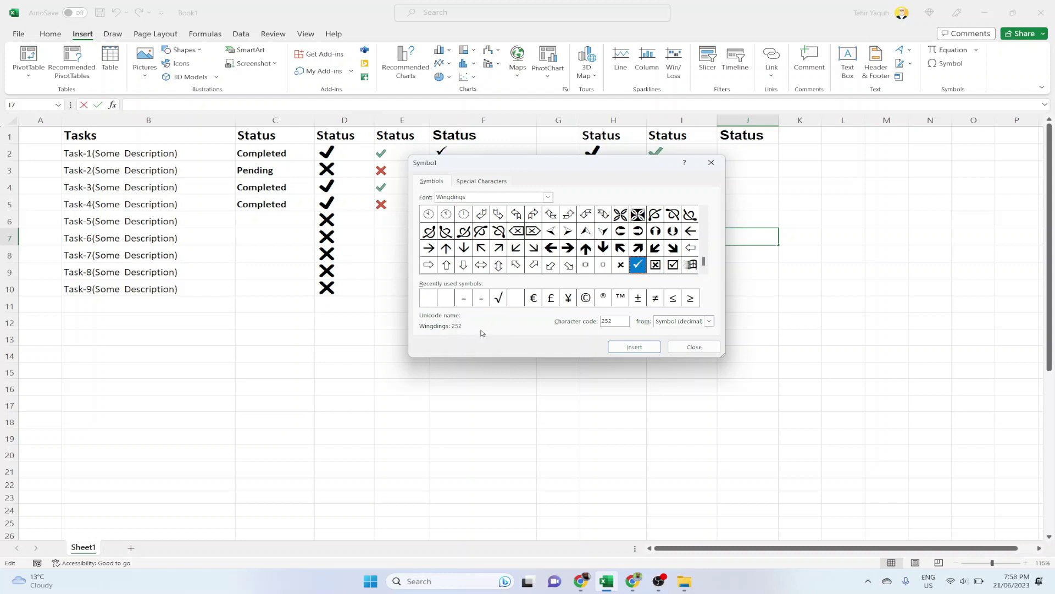
# - Close the Symbol dialog and return to cell J2
pyautogui.click(693, 347)
pyautogui.press('Escape')
pyautogui.press('Up')
pyautogui.press('Up')
pyautogui.press('Up')
pyautogui.press('Up')
pyautogui.press('Up')
# - Enter =IF(C2="completed",CHAR(252),CHAR(251)) in J2 and fill it down to J10
pyautogui.write('=')
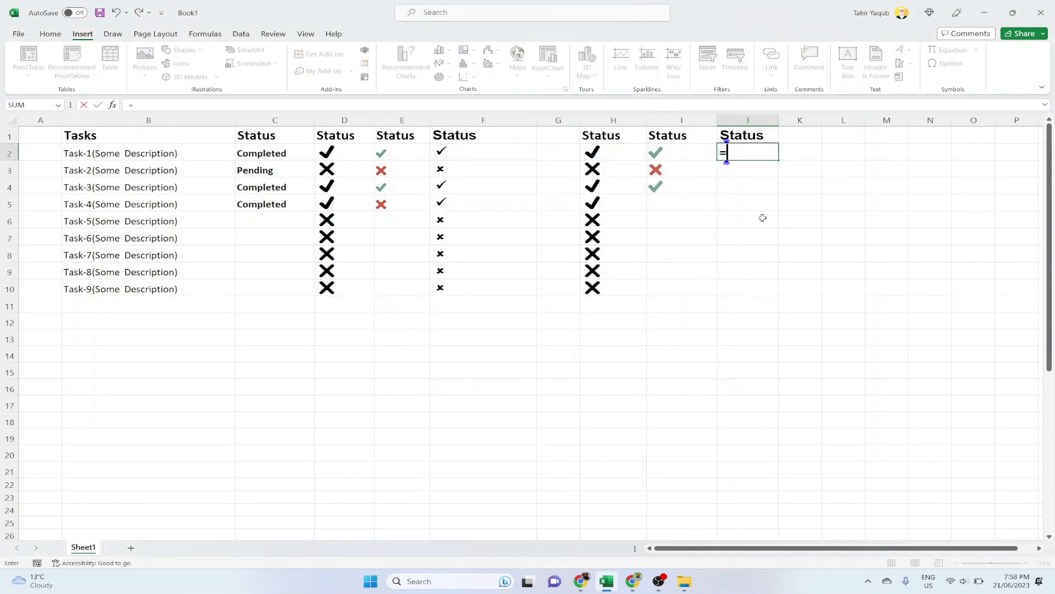
pyautogui.write('if(')
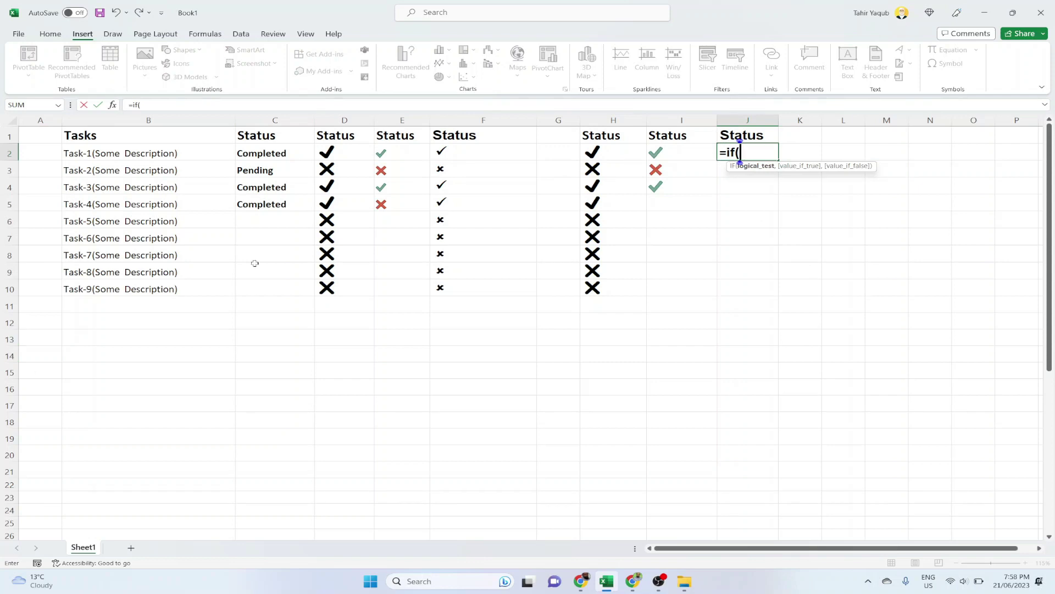
pyautogui.click(275, 153)
pyautogui.write('=')
pyautogui.write('"comple')
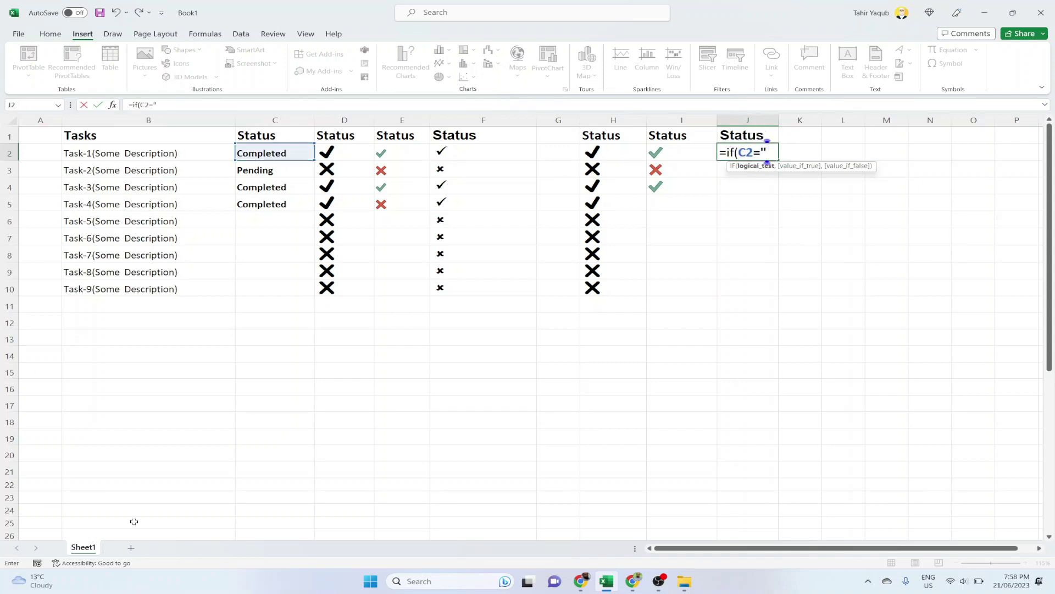
pyautogui.write('te')
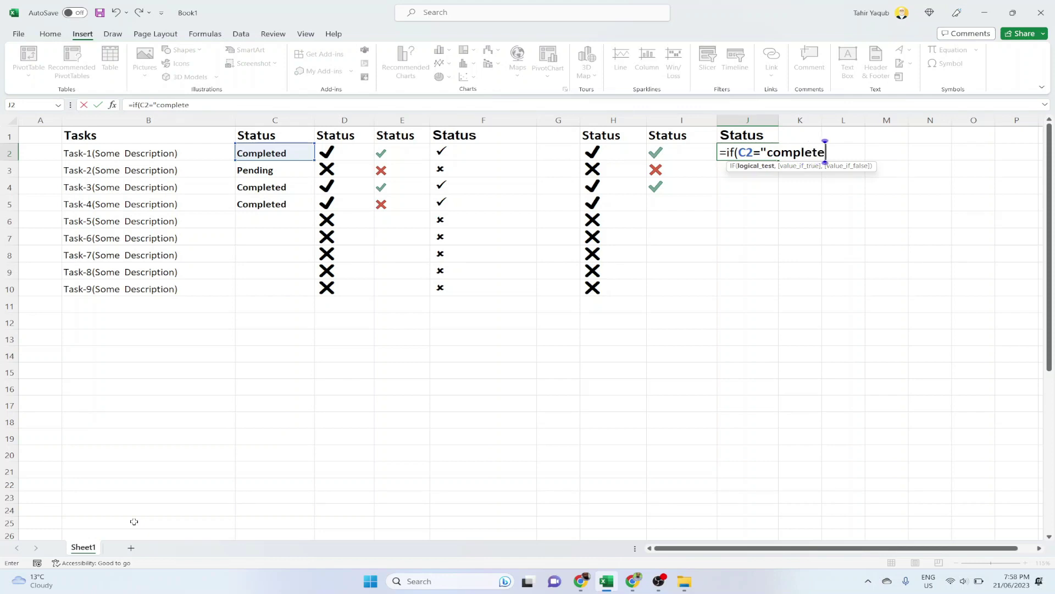
pyautogui.write('d",char')
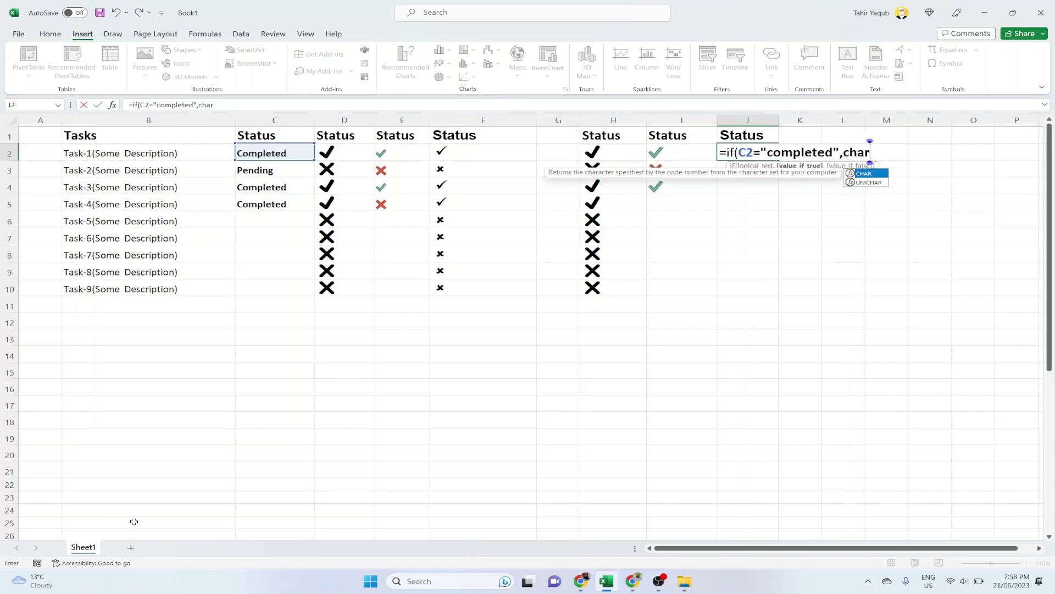
pyautogui.write('(')
pyautogui.write('25')
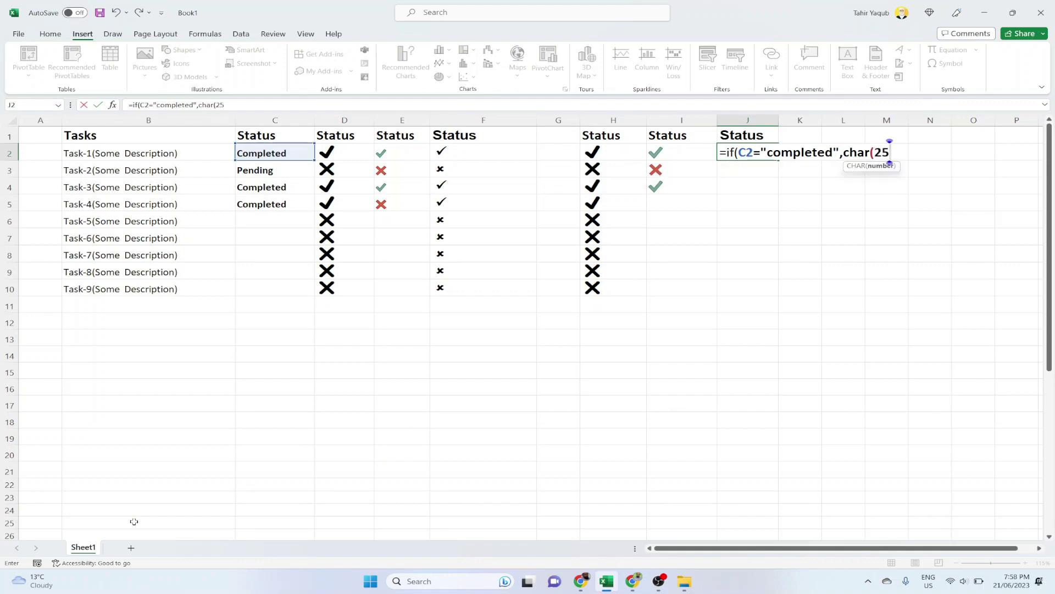
pyautogui.write('2)')
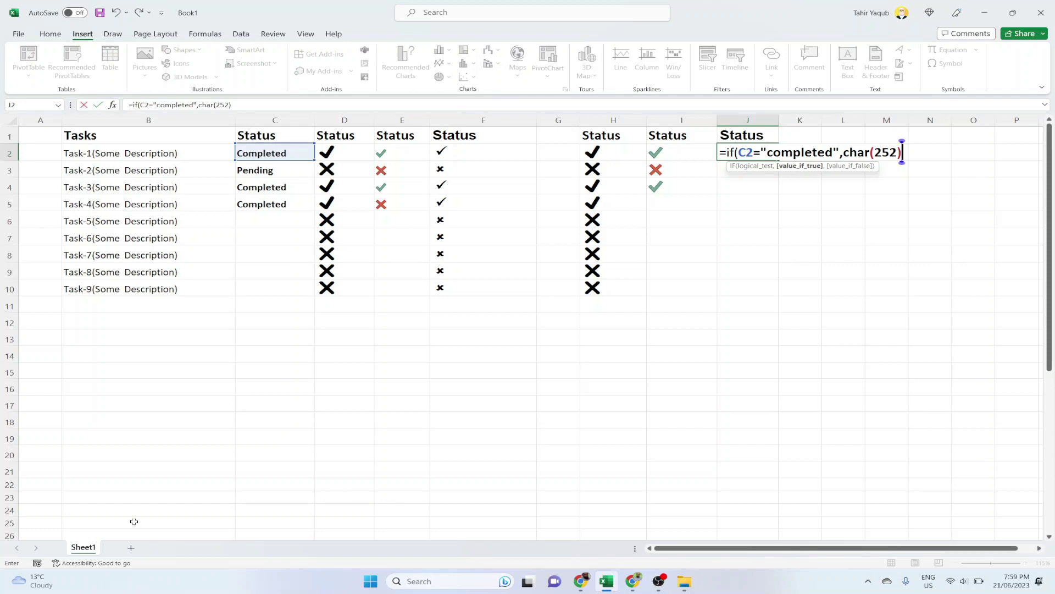
pyautogui.write(',char(25')
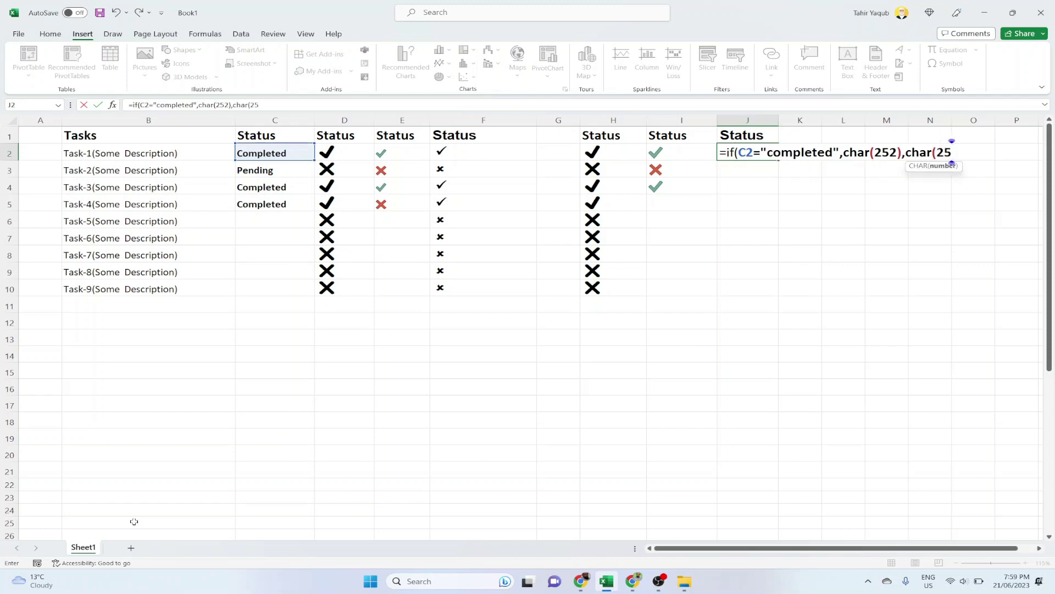
pyautogui.write('1)')
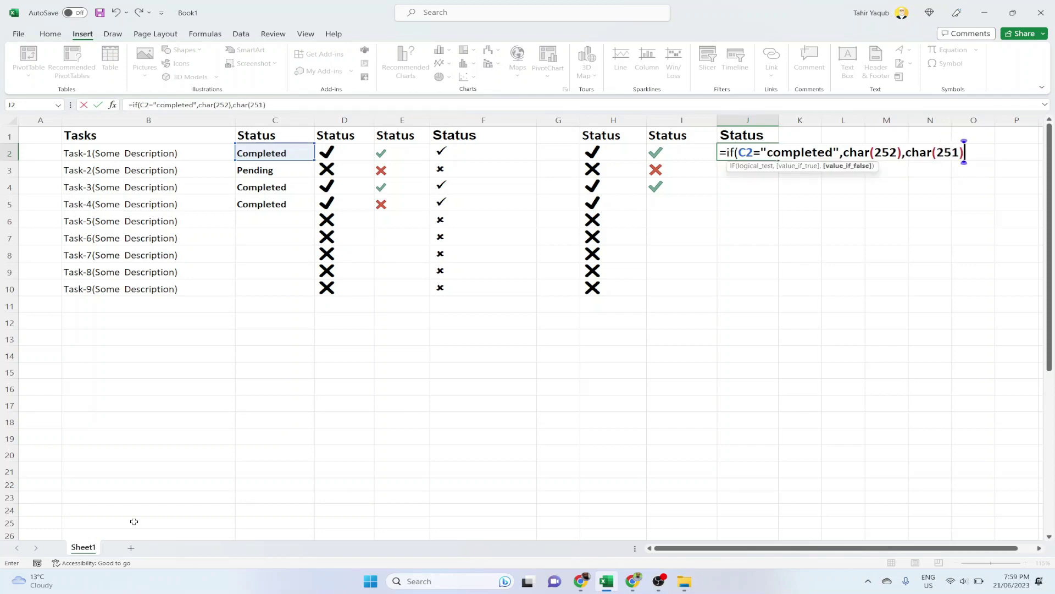
pyautogui.write(')')
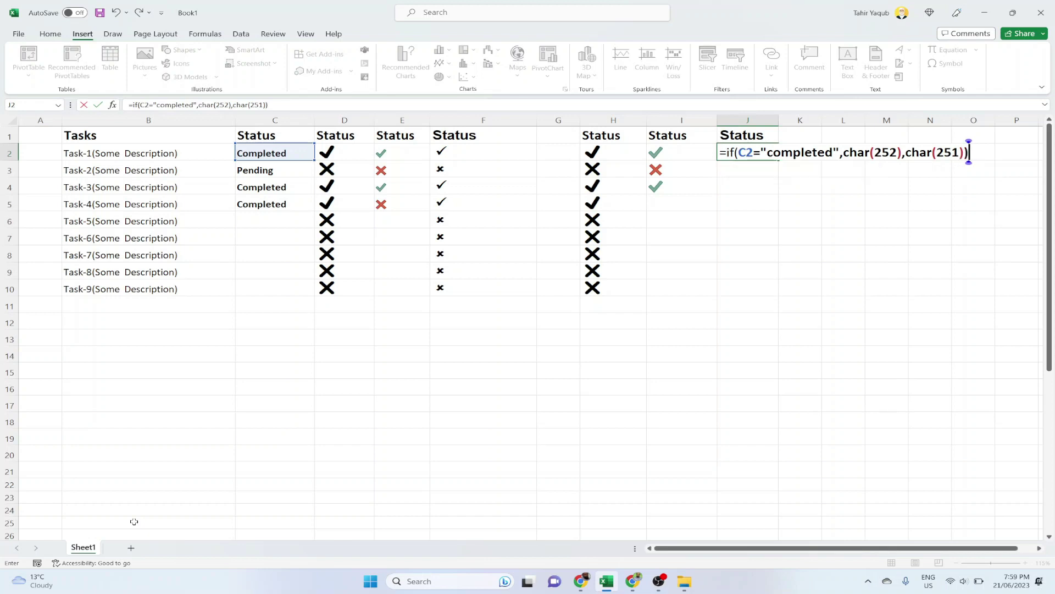
pyautogui.press('Return')
pyautogui.click(758, 152)
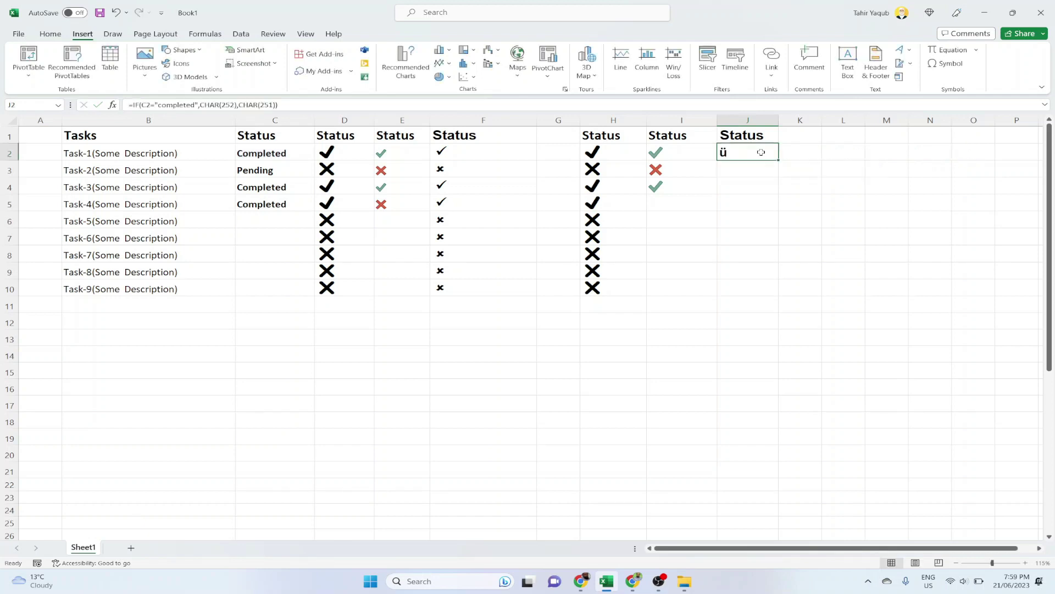
pyautogui.moveTo(778, 160); pyautogui.dragTo(768, 293)
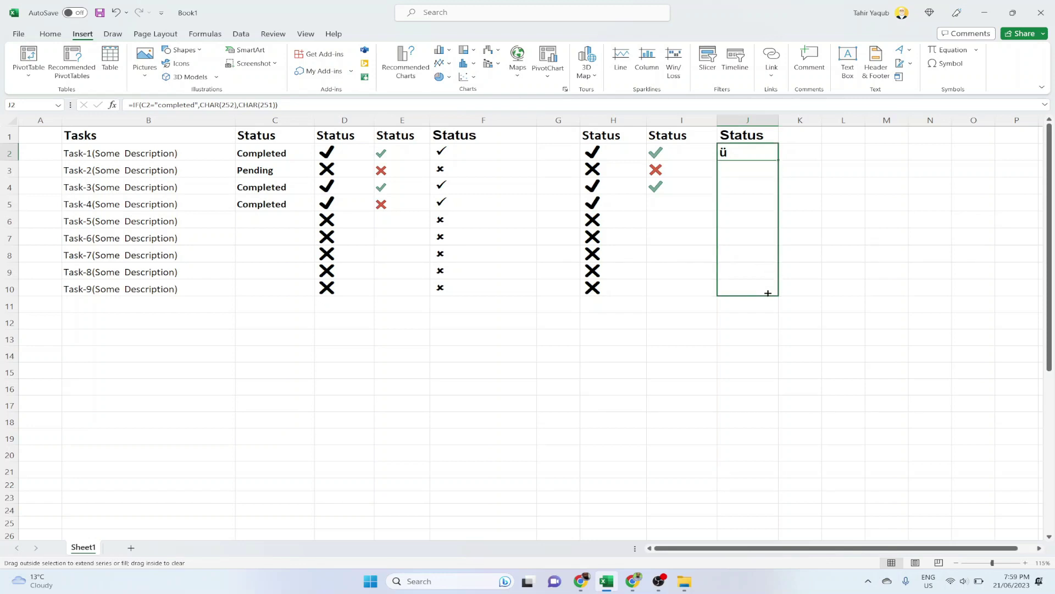
pyautogui.moveTo(768, 292); pyautogui.dragTo(768, 293)
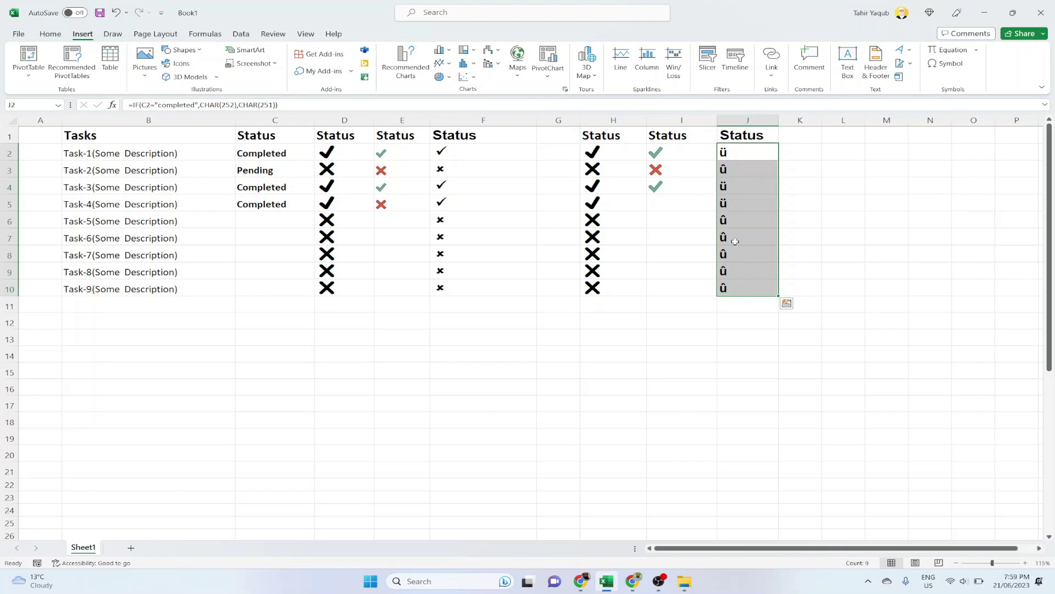
# - Change the font of J2:J10 to Wingdings so ticks and crosses appear
pyautogui.click(50, 34)
pyautogui.click(175, 53)
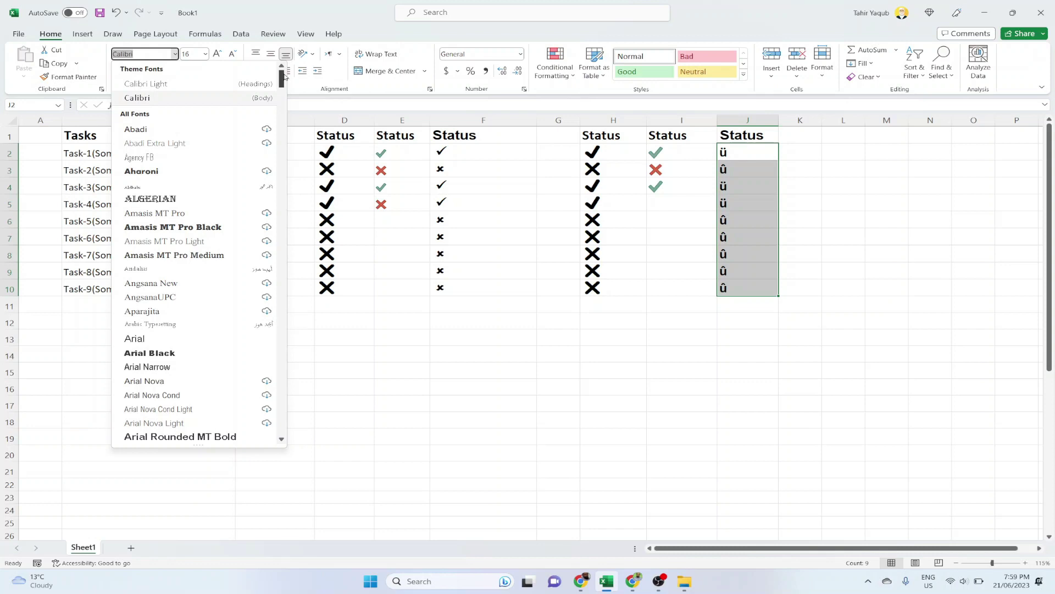
pyautogui.scroll(-15, 277, 198)
pyautogui.scroll(-20, 278, 197)
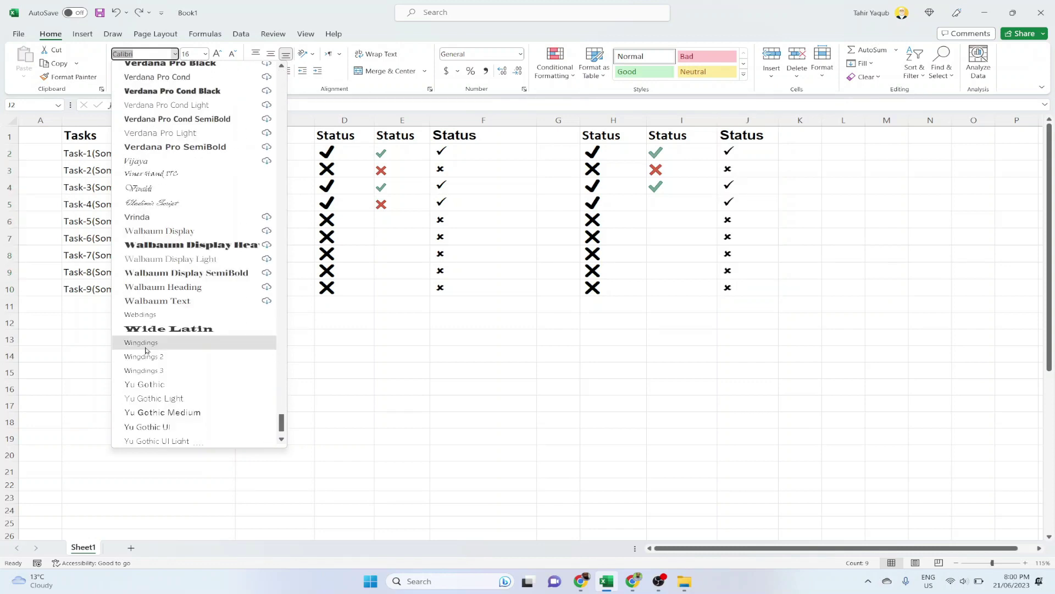
pyautogui.click(146, 343)
pyautogui.click(681, 370)
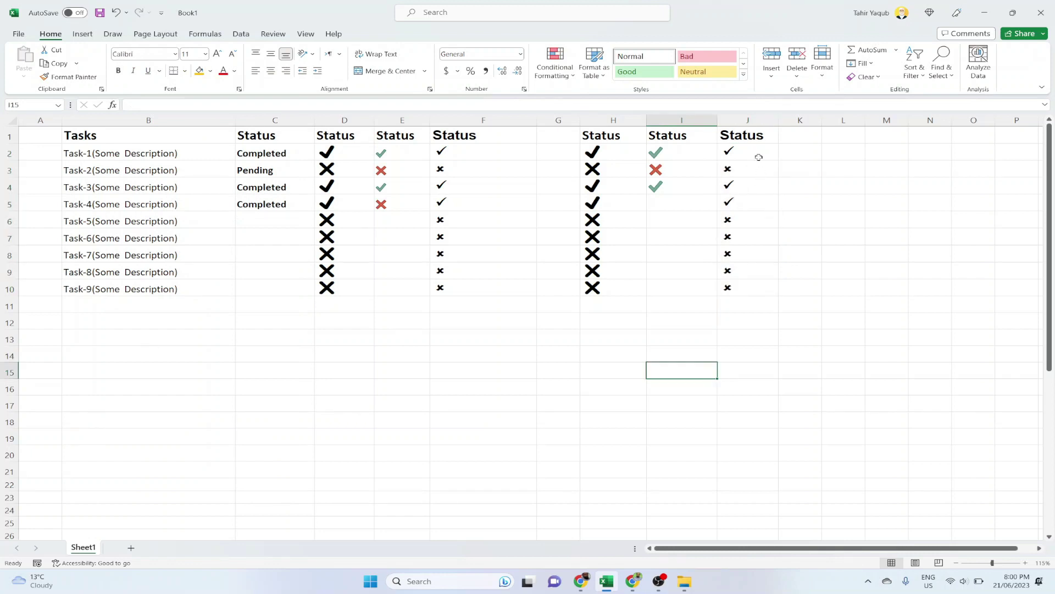